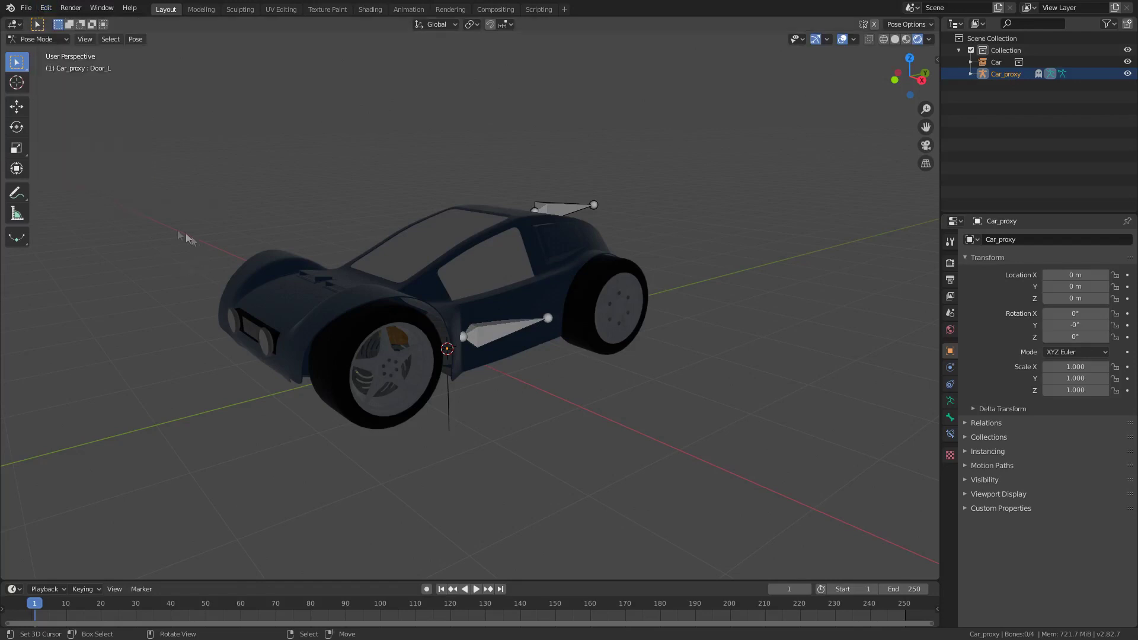
# - Open the preferences and review the HDRi Maker add-on's first-installation library setup, from the zip path to the final install option
pyautogui.click(44, 8)
pyautogui.click(74, 177)
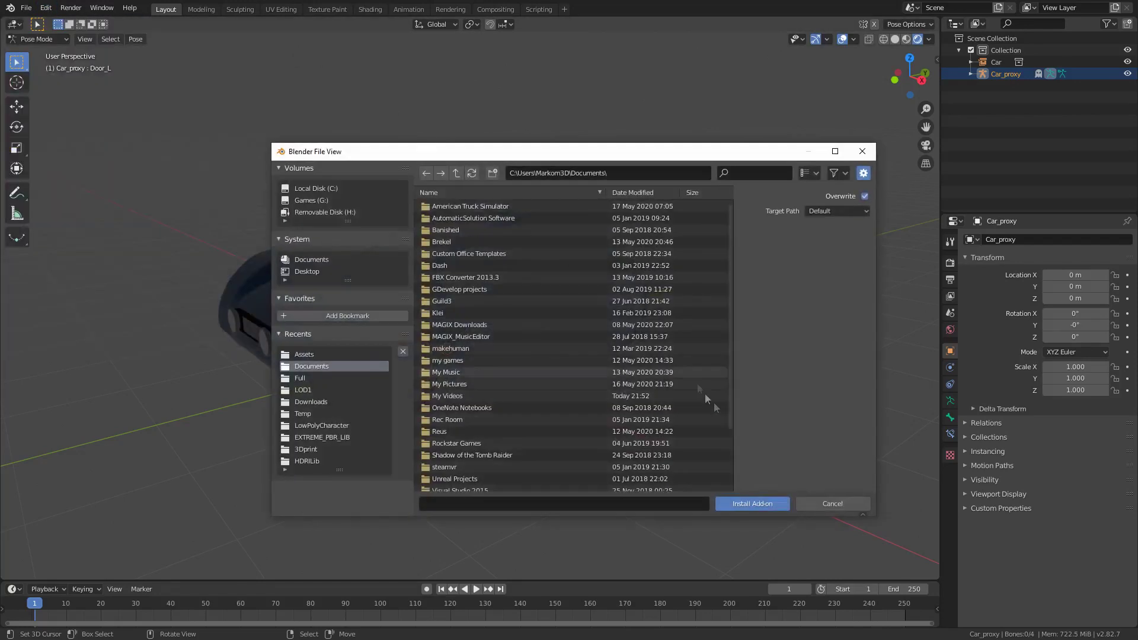
pyautogui.click(832, 501)
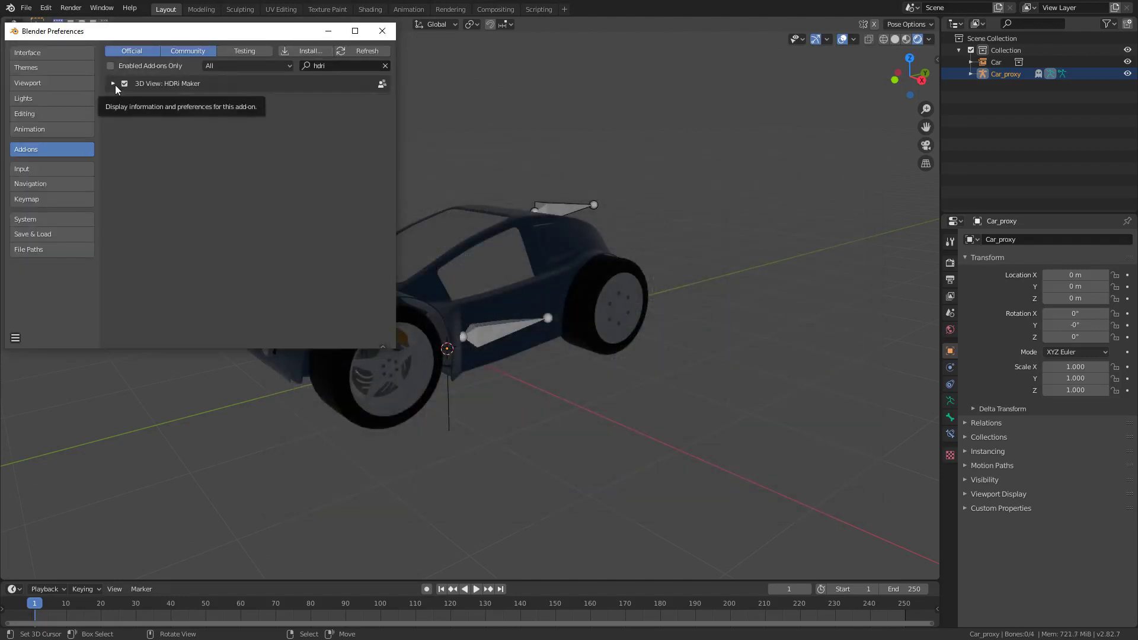
pyautogui.click(113, 83)
pyautogui.scroll(-5, 170, 141)
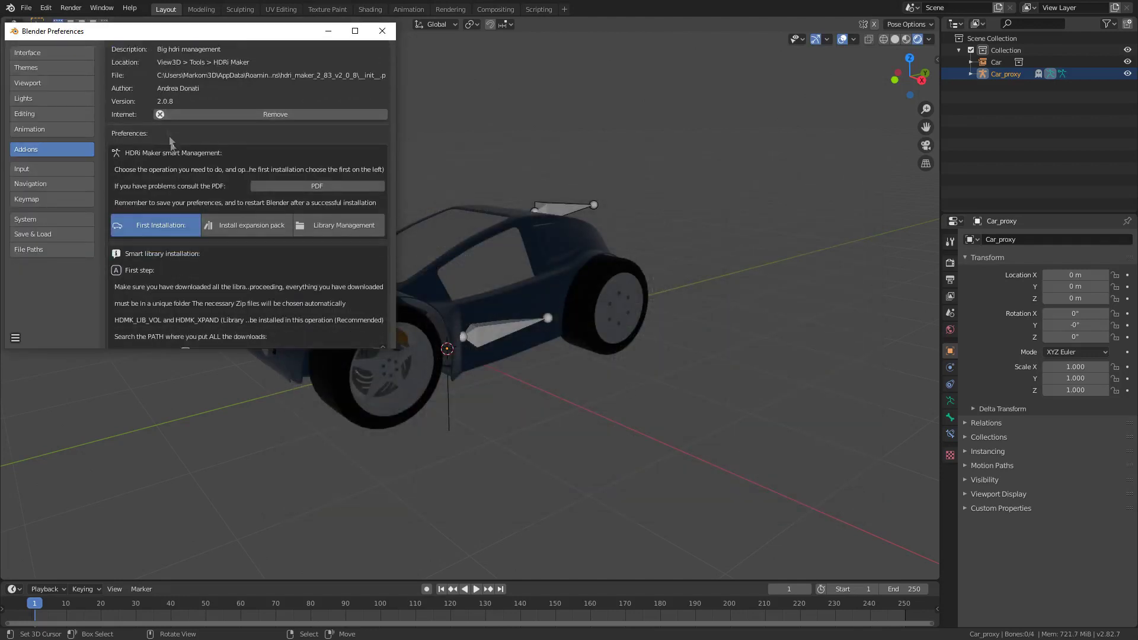
pyautogui.scroll(-4, 178, 178)
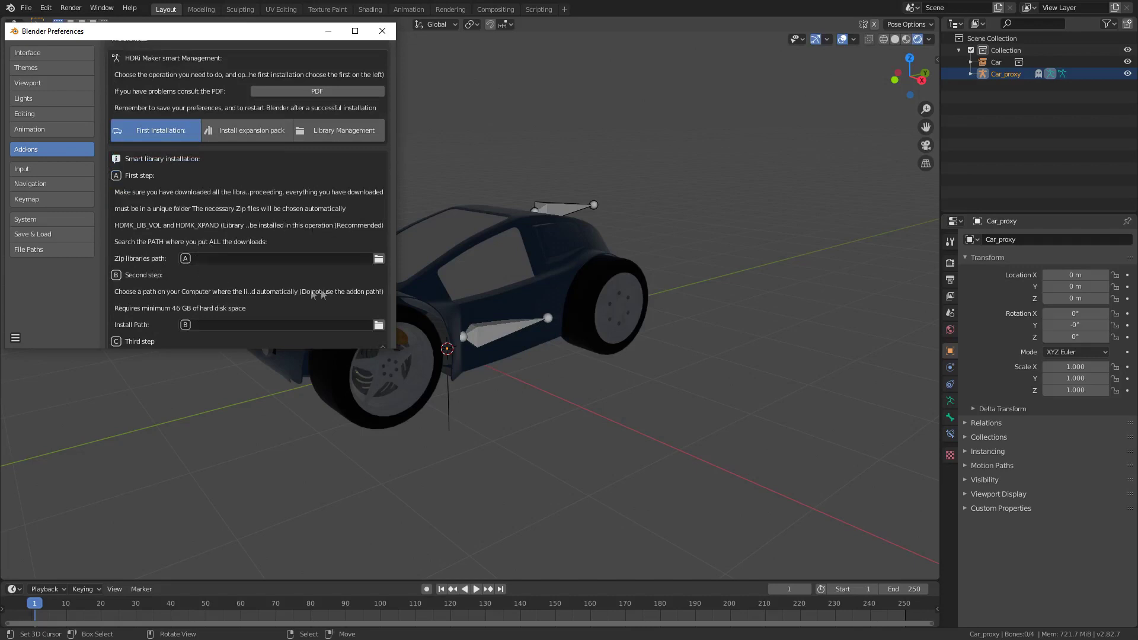
pyautogui.scroll(-2, 333, 287)
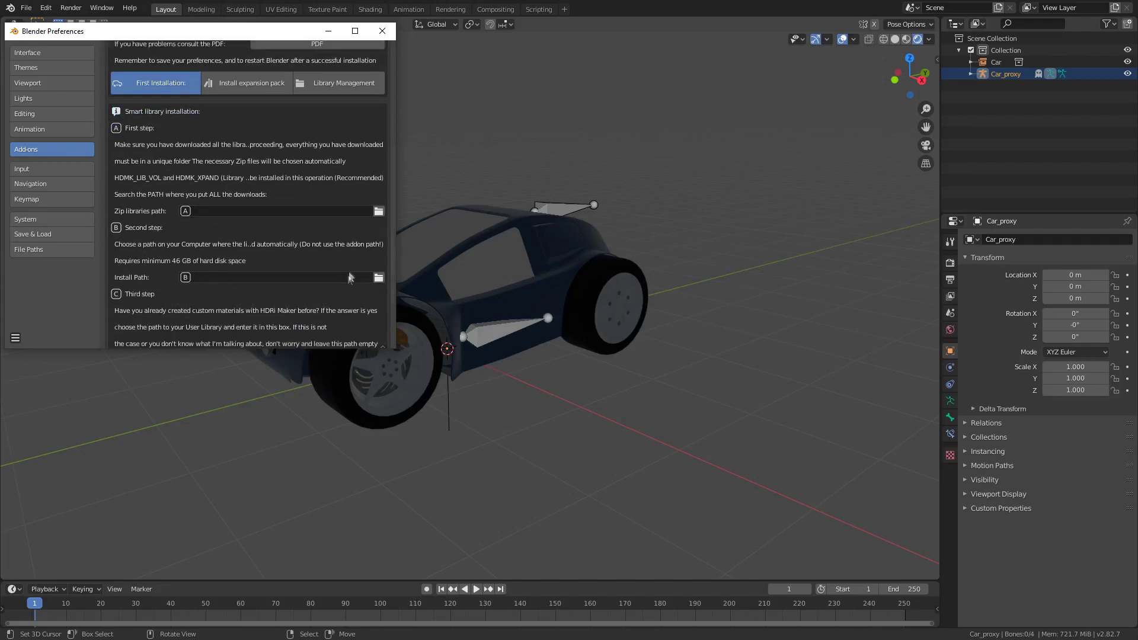
pyautogui.scroll(-3, 350, 277)
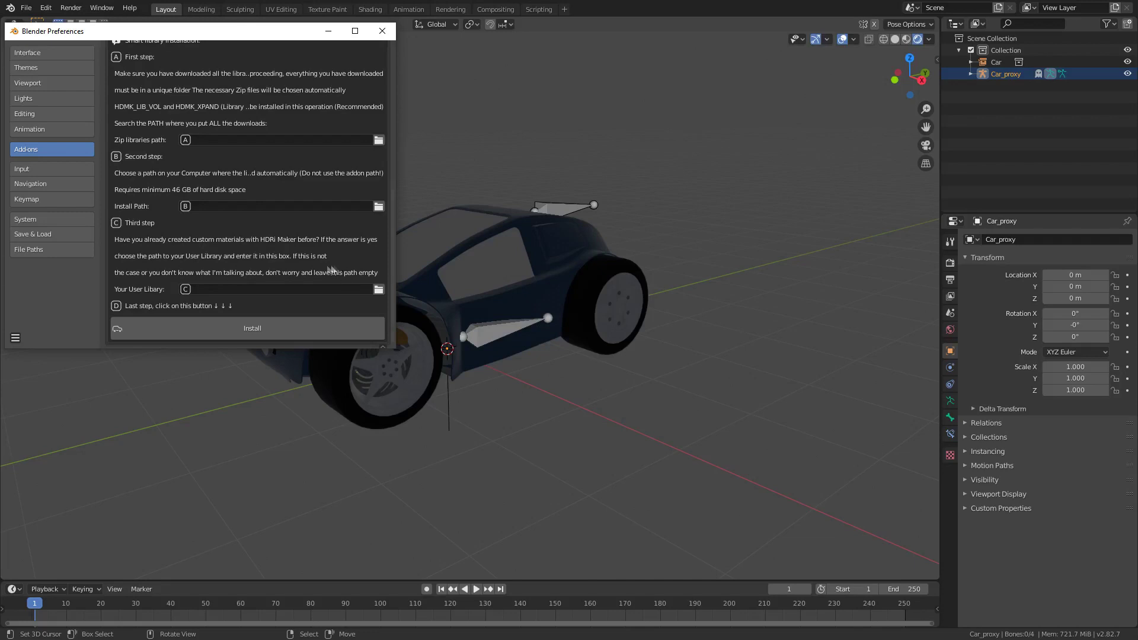
pyautogui.scroll(1, 315, 268)
pyautogui.click(382, 31)
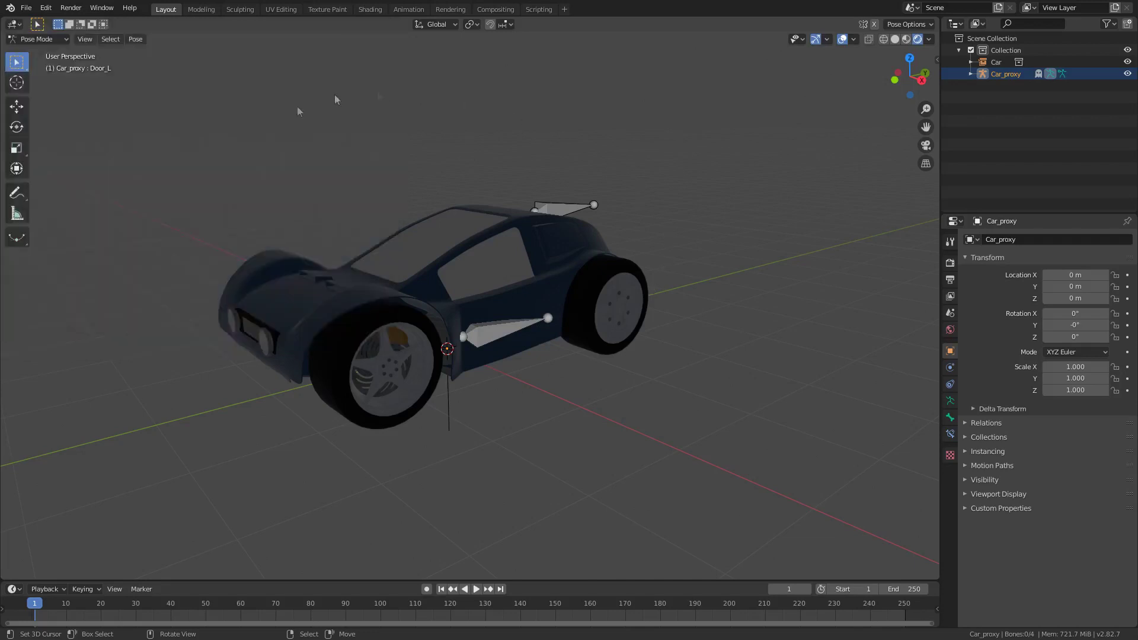
# - Open the HDRi Maker sidebar and select the cloud_layers background from the Grass category of the default library
pyautogui.press('n')
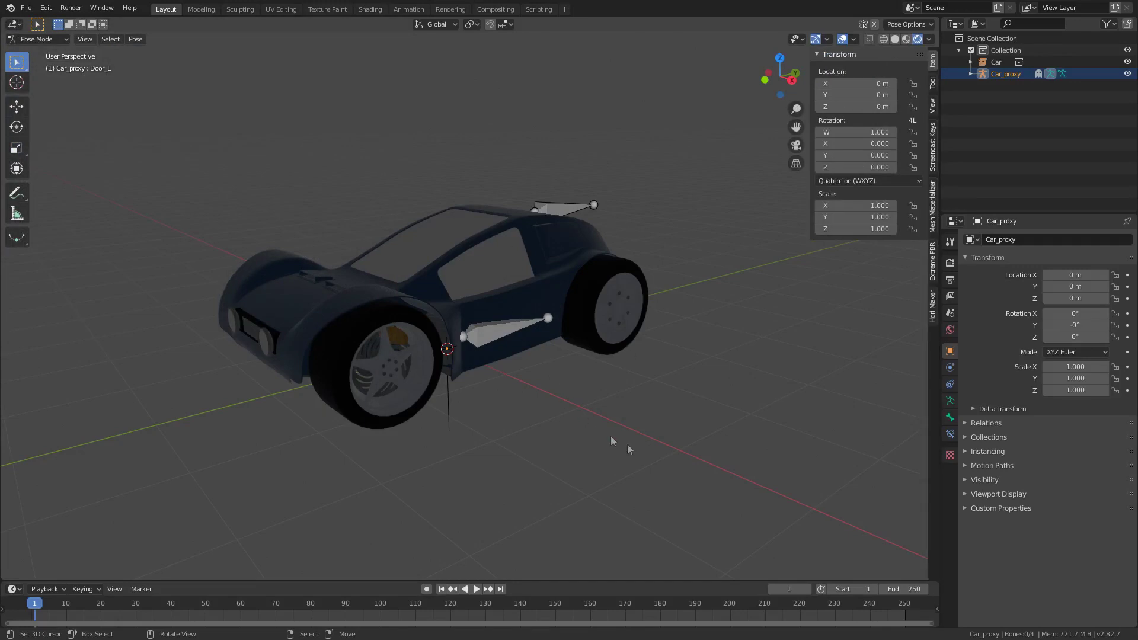
pyautogui.click(931, 319)
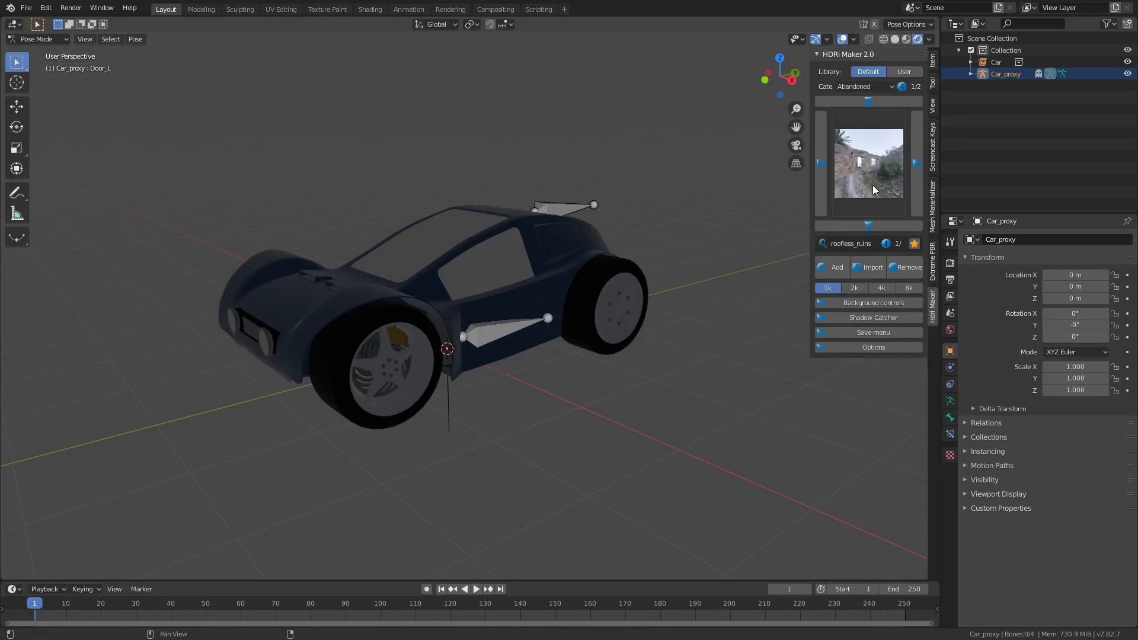
pyautogui.click(856, 88)
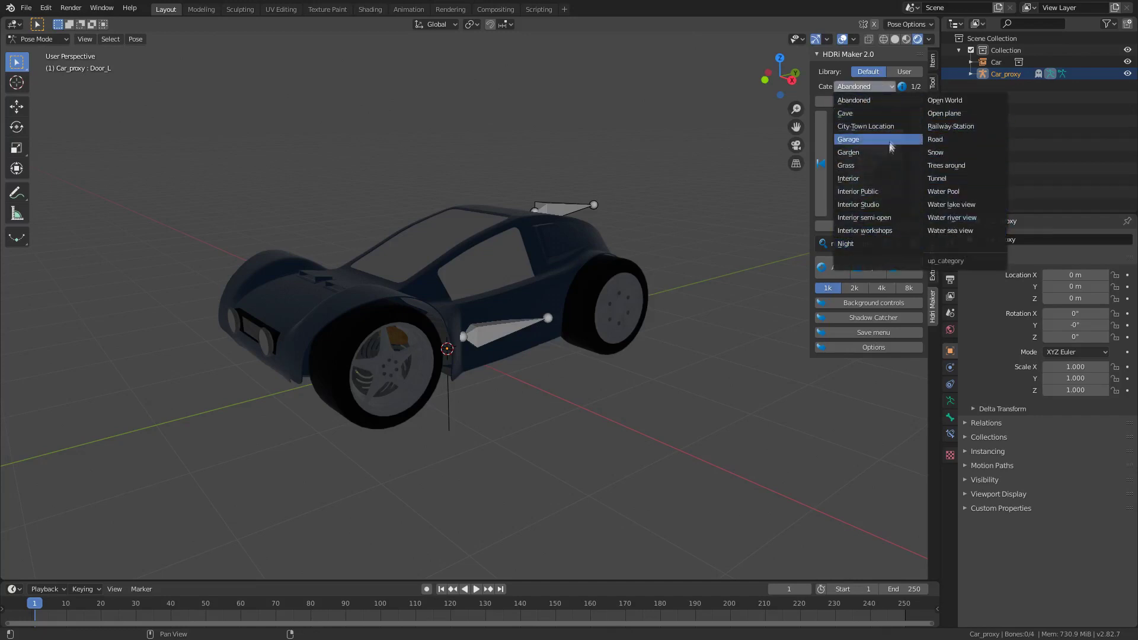
pyautogui.click(885, 166)
pyautogui.click(863, 194)
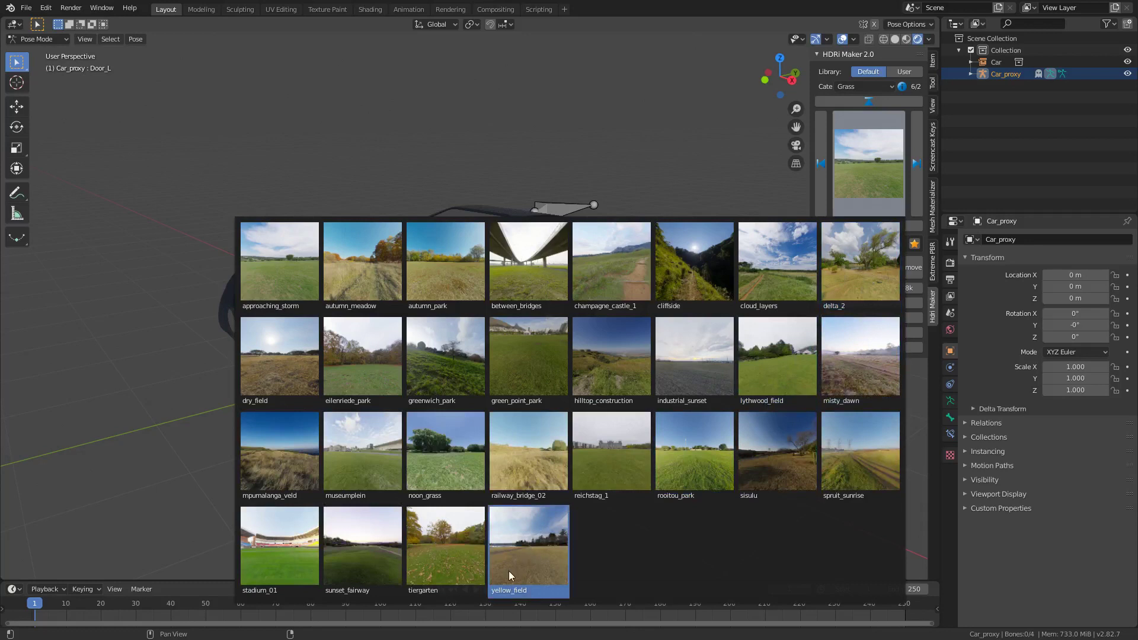
pyautogui.click(770, 283)
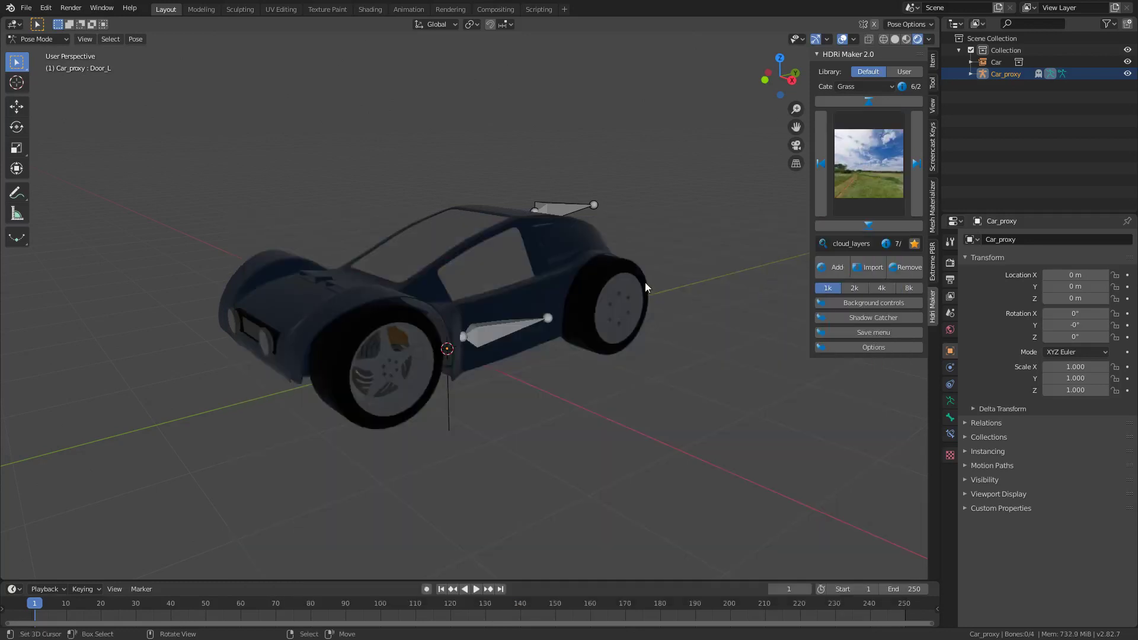
# - Add the cloud_layers background to the scene at 4k resolution
pyautogui.click(884, 288)
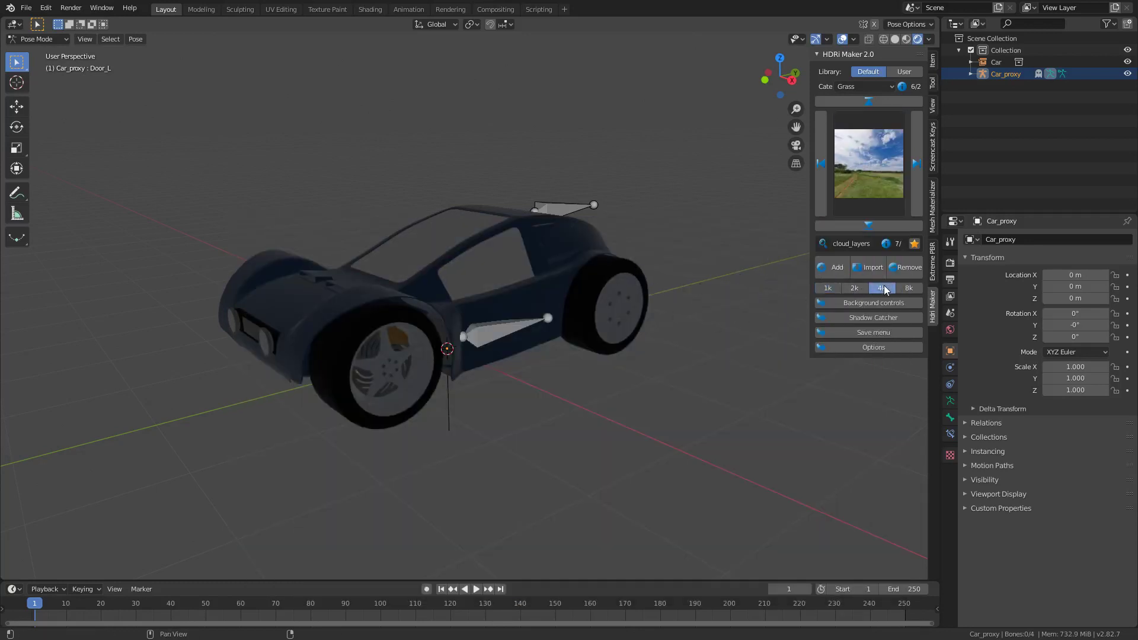
pyautogui.click(833, 268)
pyautogui.moveTo(658, 329); pyautogui.dragTo(572, 302, button='middle')
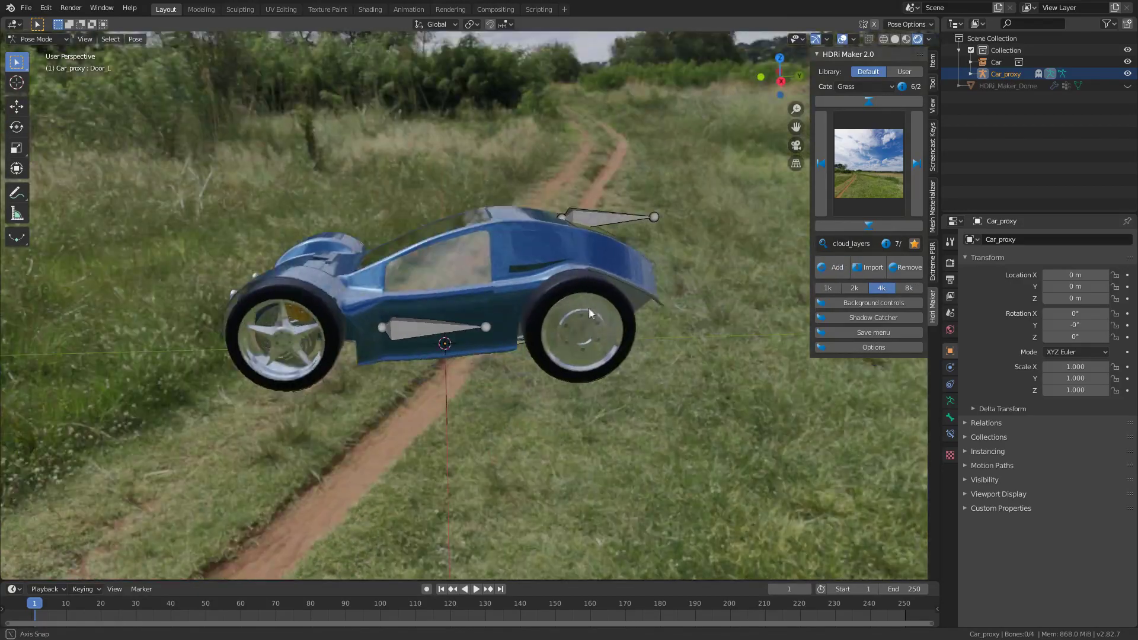
pyautogui.scroll(-4, 569, 345)
pyautogui.scroll(2, 610, 324)
pyautogui.scroll(3, 610, 323)
pyautogui.scroll(1, 576, 142)
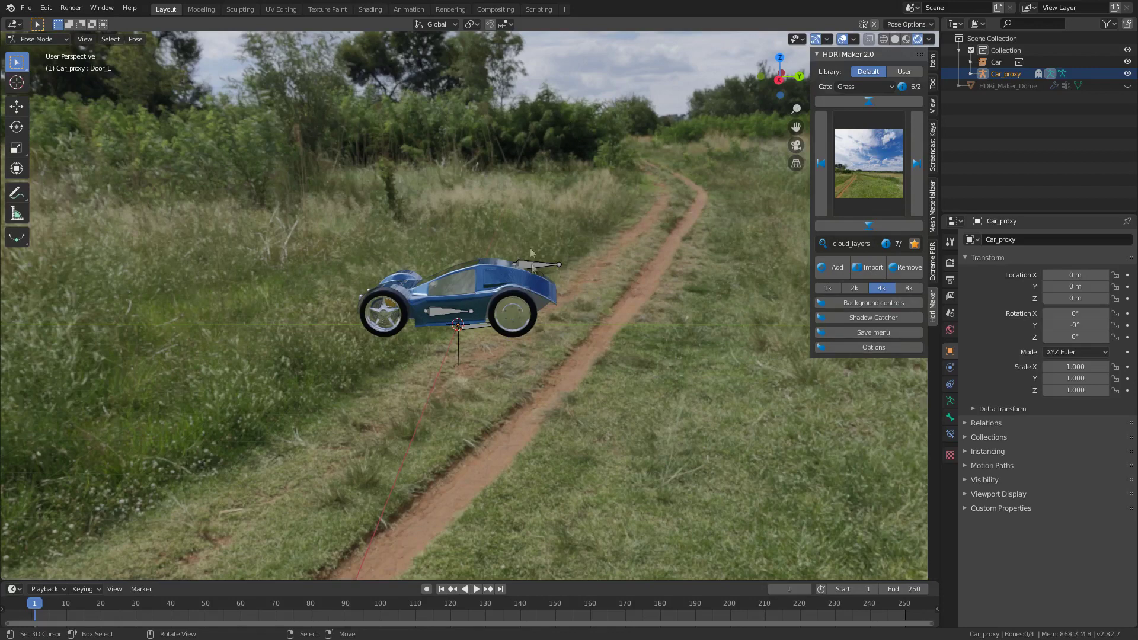
# - Expand the background controls and enable HDRI projection so the grass background is projected around the car
pyautogui.click(822, 308)
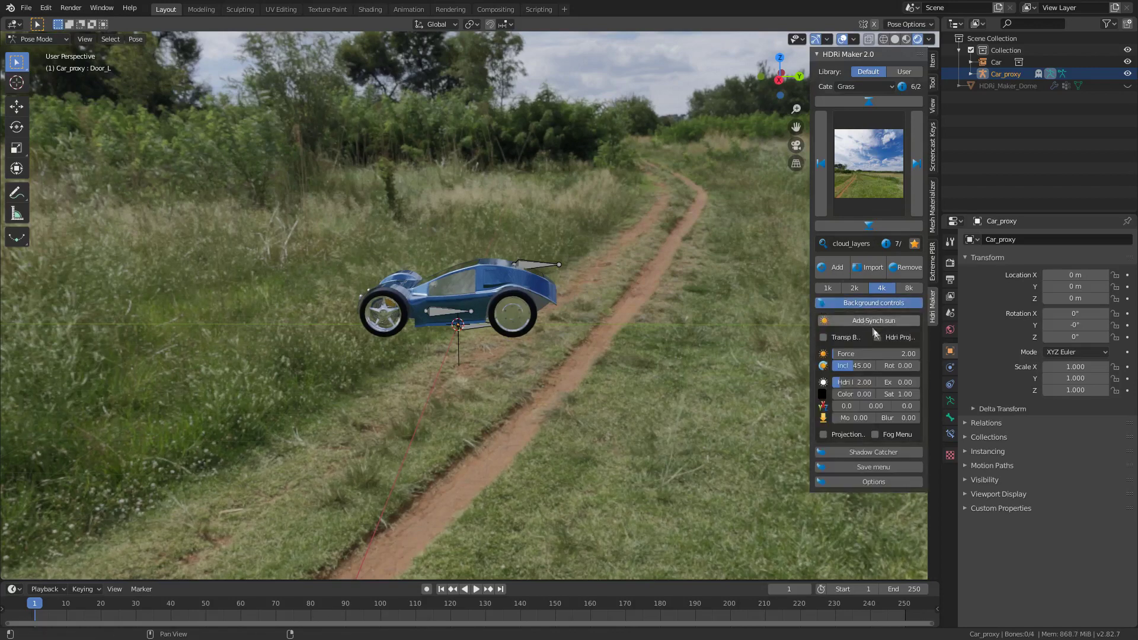
pyautogui.click(877, 338)
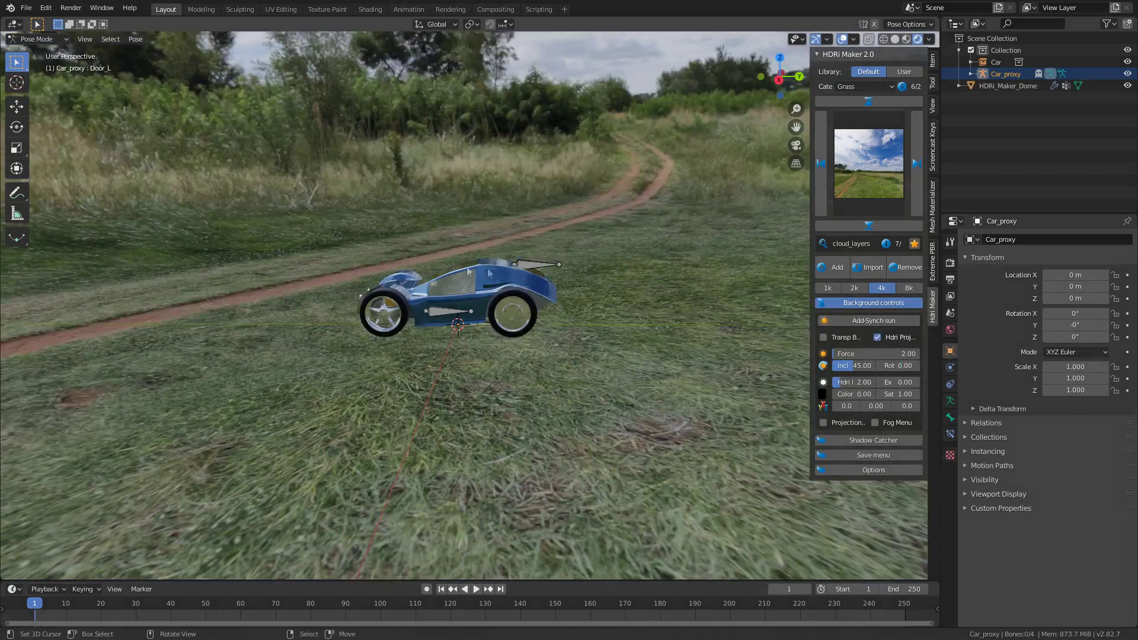
pyautogui.moveTo(396, 322); pyautogui.dragTo(465, 367, button='middle')
pyautogui.scroll(8, 442, 356)
pyautogui.scroll(-8, 443, 357)
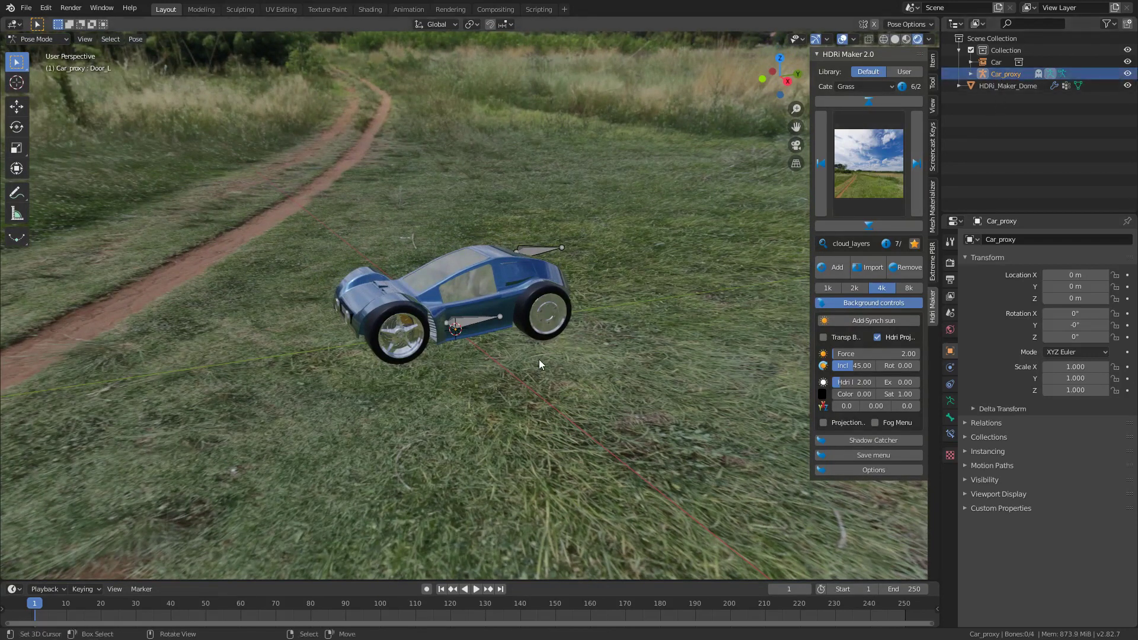
# - Switch to Object Mode, select all the car objects and scale them up uniformly to about 2.114
pyautogui.click(52, 40)
pyautogui.click(42, 52)
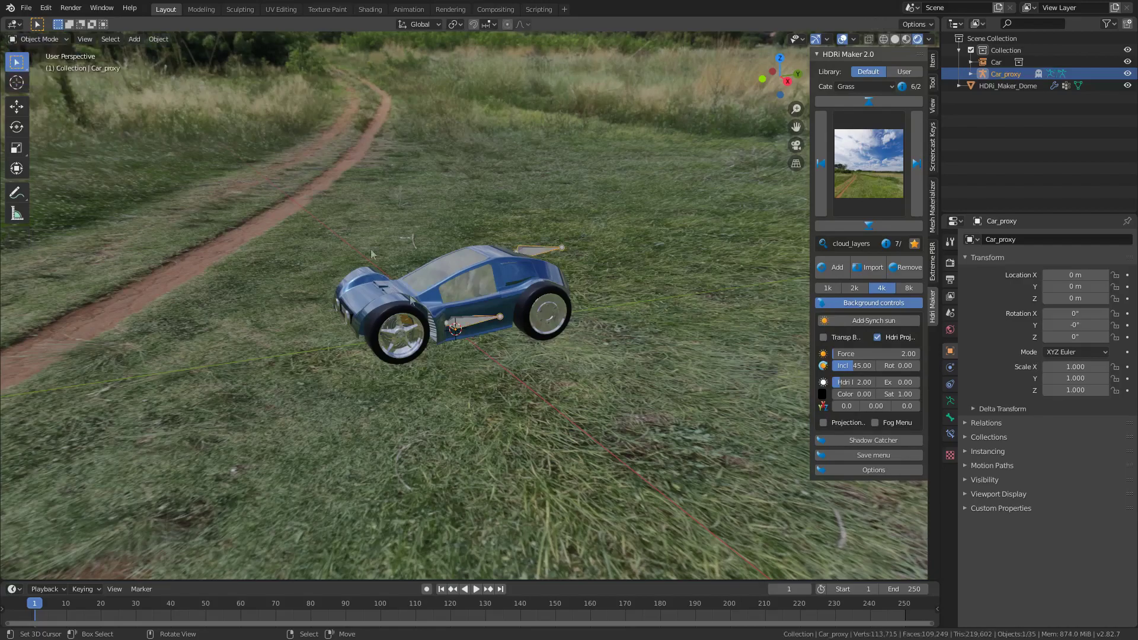
pyautogui.press('a')
pyautogui.press('s')
pyautogui.click(648, 376)
pyautogui.moveTo(648, 376); pyautogui.dragTo(566, 335, button='middle')
pyautogui.scroll(-7, 497, 347)
pyautogui.press('s')
pyautogui.click(542, 358)
pyautogui.scroll(3, 500, 336)
pyautogui.press('s')
pyautogui.click(549, 334)
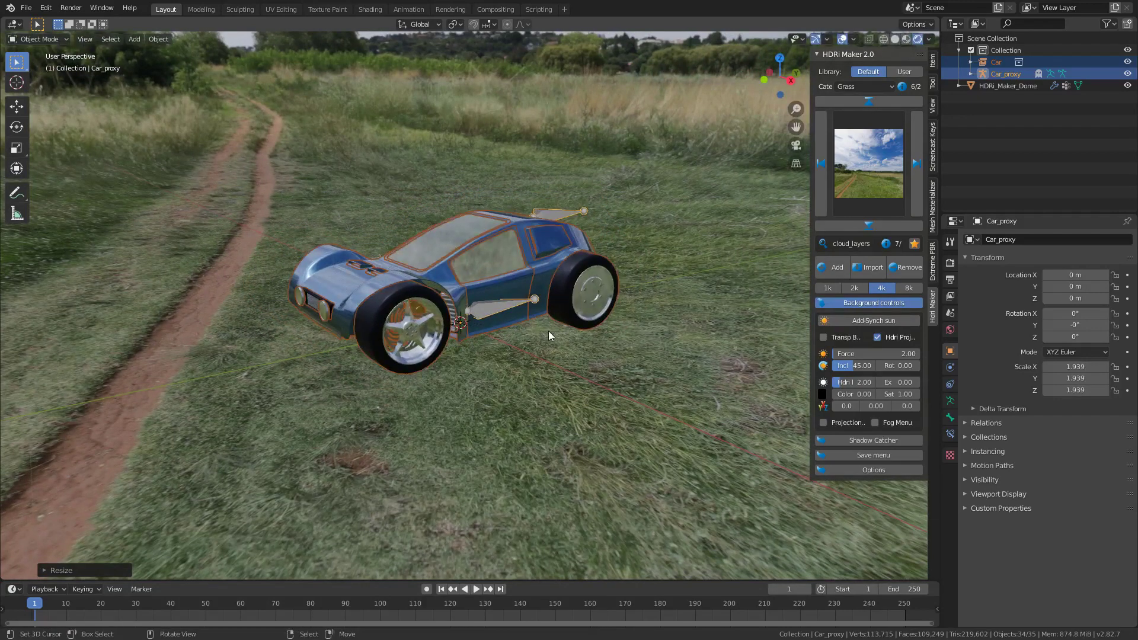
pyautogui.press('s')
pyautogui.click(568, 337)
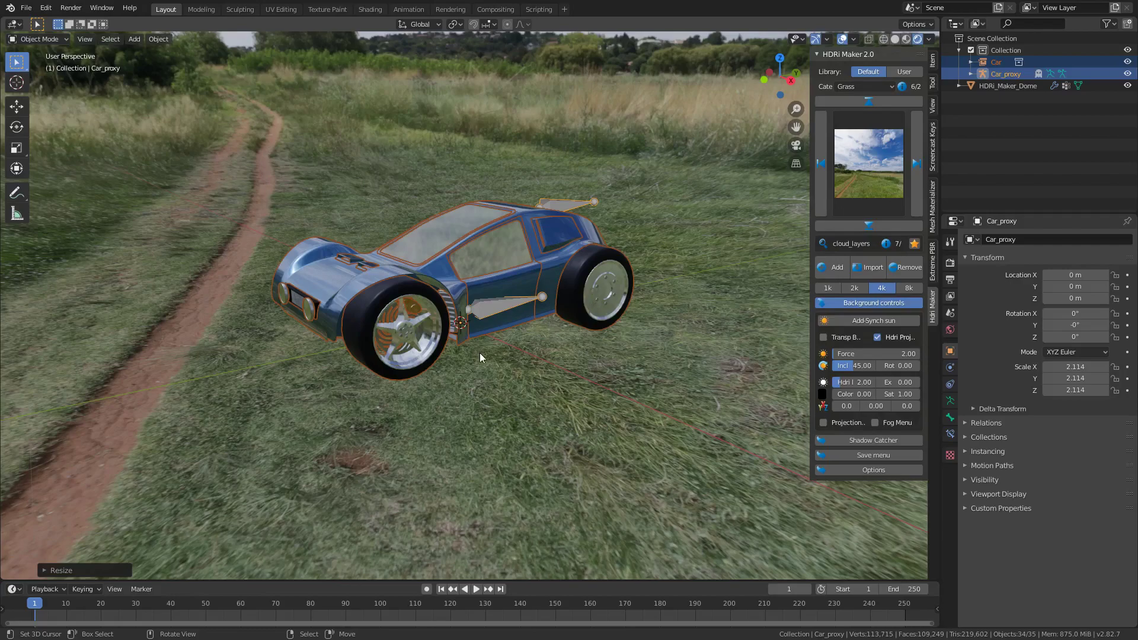
# - Add a synchronised sun to the HDRI background and raise its force to about 7.33
pyautogui.moveTo(479, 355); pyautogui.dragTo(343, 396, button='middle')
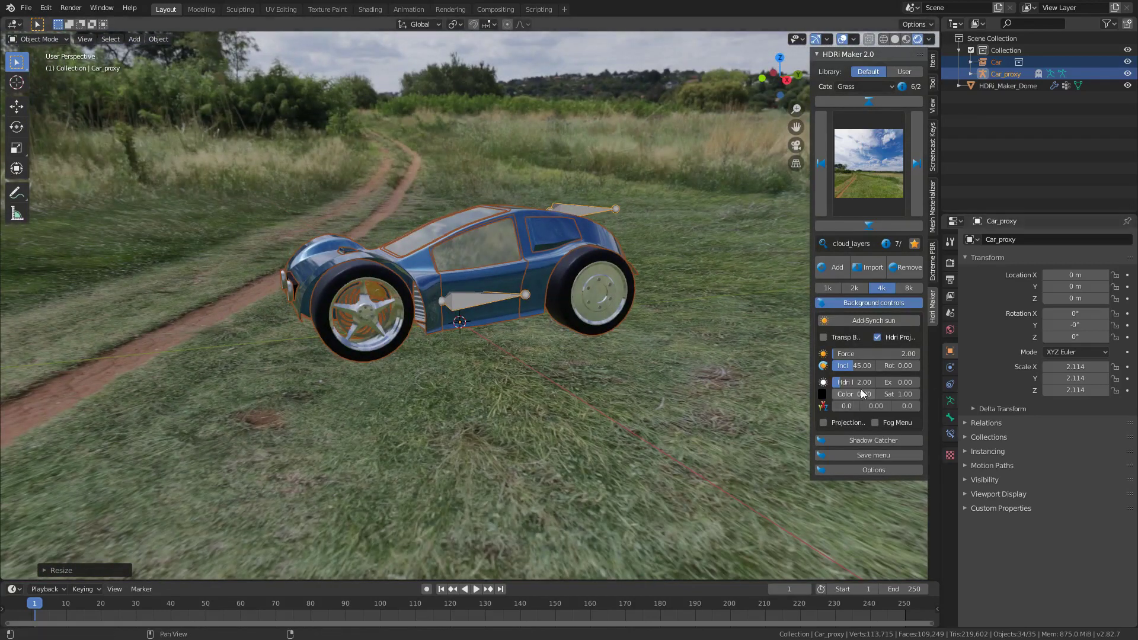
pyautogui.click(859, 321)
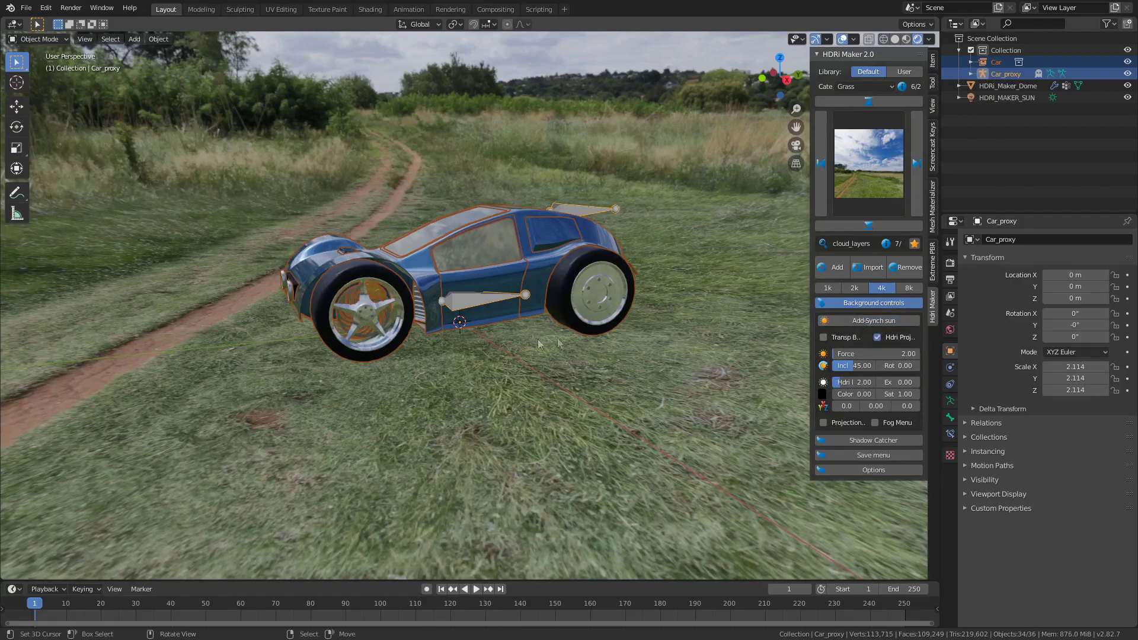
pyautogui.moveTo(403, 353); pyautogui.dragTo(579, 362, button='middle')
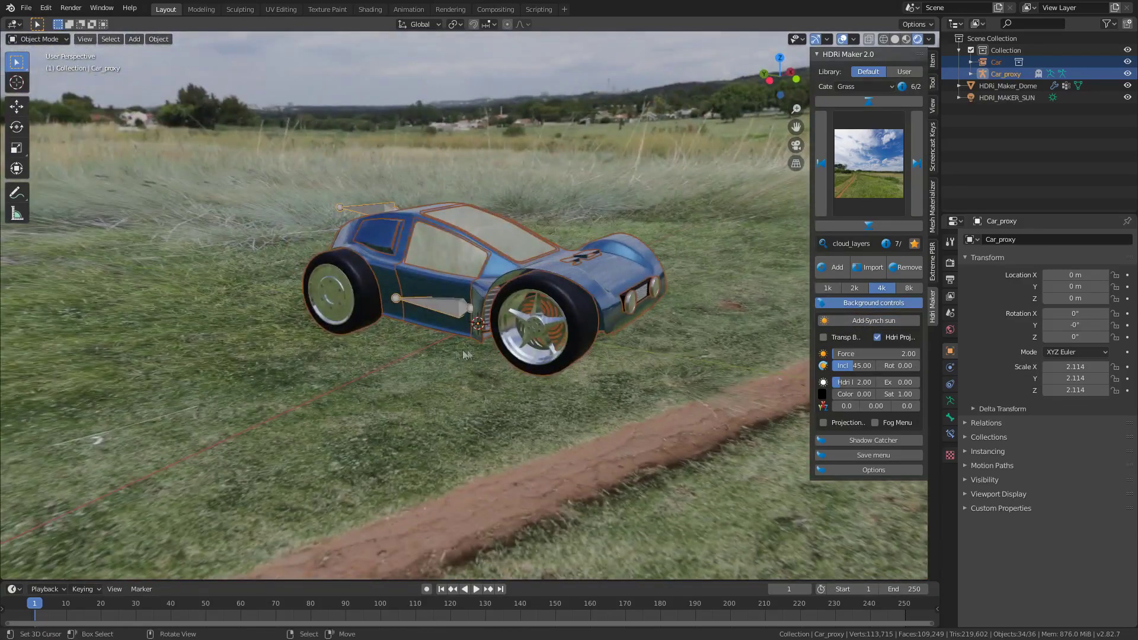
pyautogui.moveTo(464, 354); pyautogui.dragTo(398, 353, button='middle')
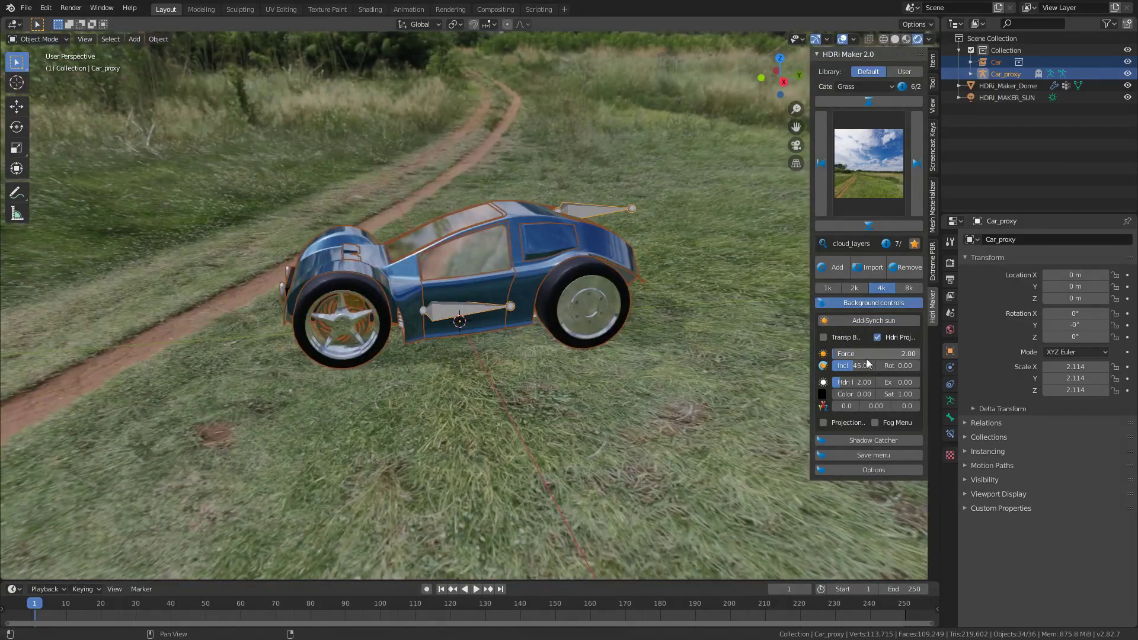
pyautogui.moveTo(876, 353); pyautogui.dragTo(881, 353)
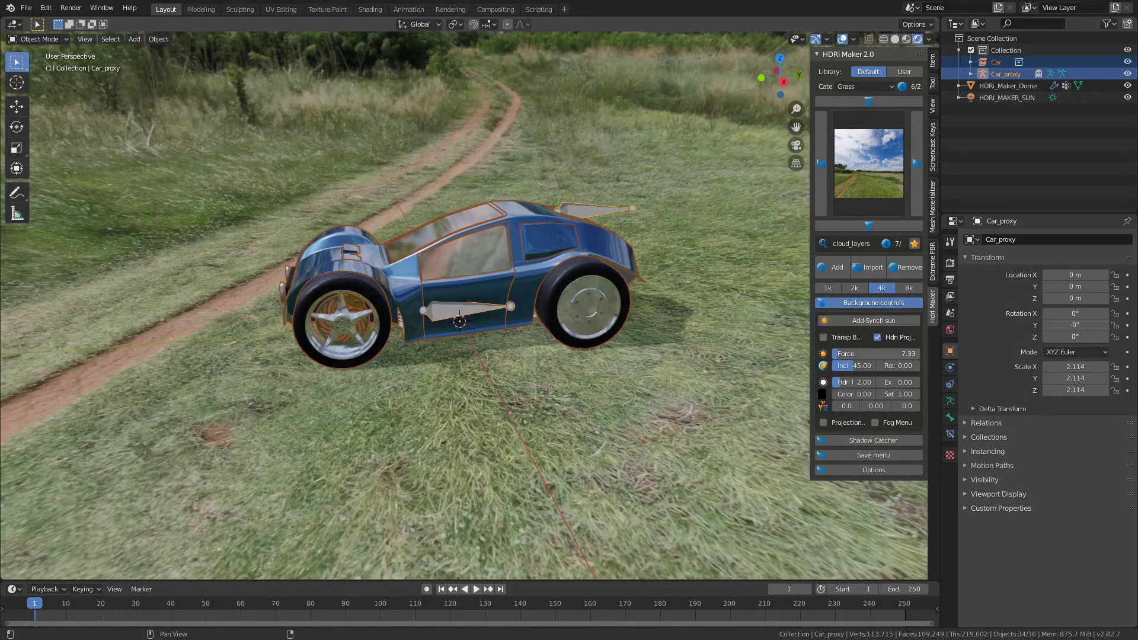
# - Try out different sun inclination values in the background controls
pyautogui.moveTo(855, 367)
pyautogui.mouseDown()
pyautogui.moveTo(828, 367)
pyautogui.moveTo(865, 368)
pyautogui.mouseUp()
pyautogui.hotkey('ctrl', 'z')
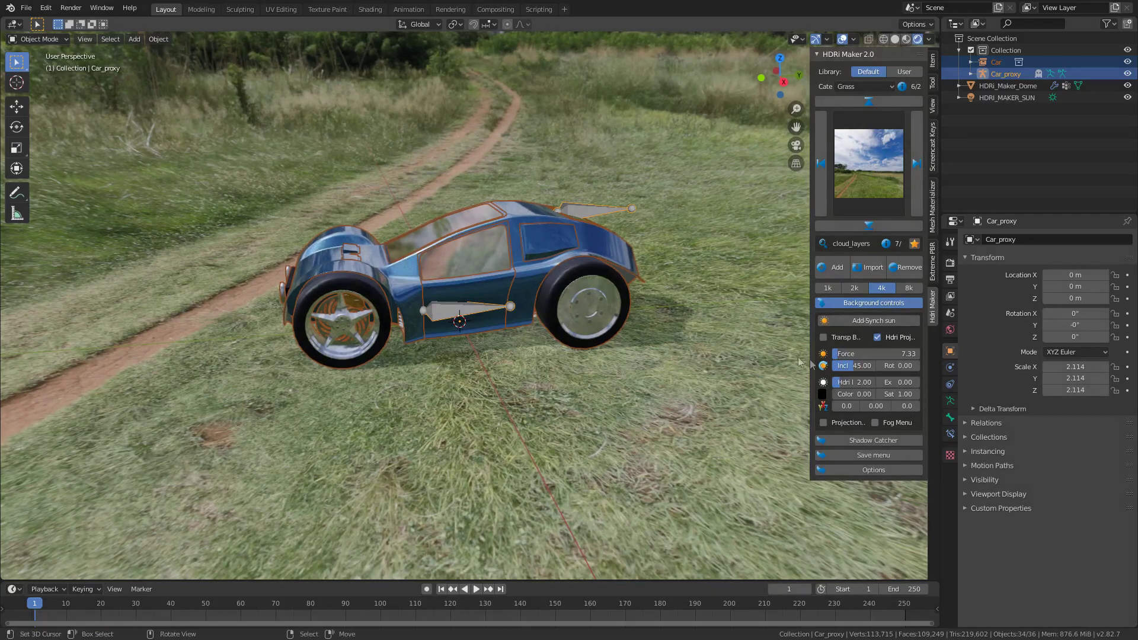
pyautogui.moveTo(856, 366); pyautogui.dragTo(919, 365)
pyautogui.click(823, 365)
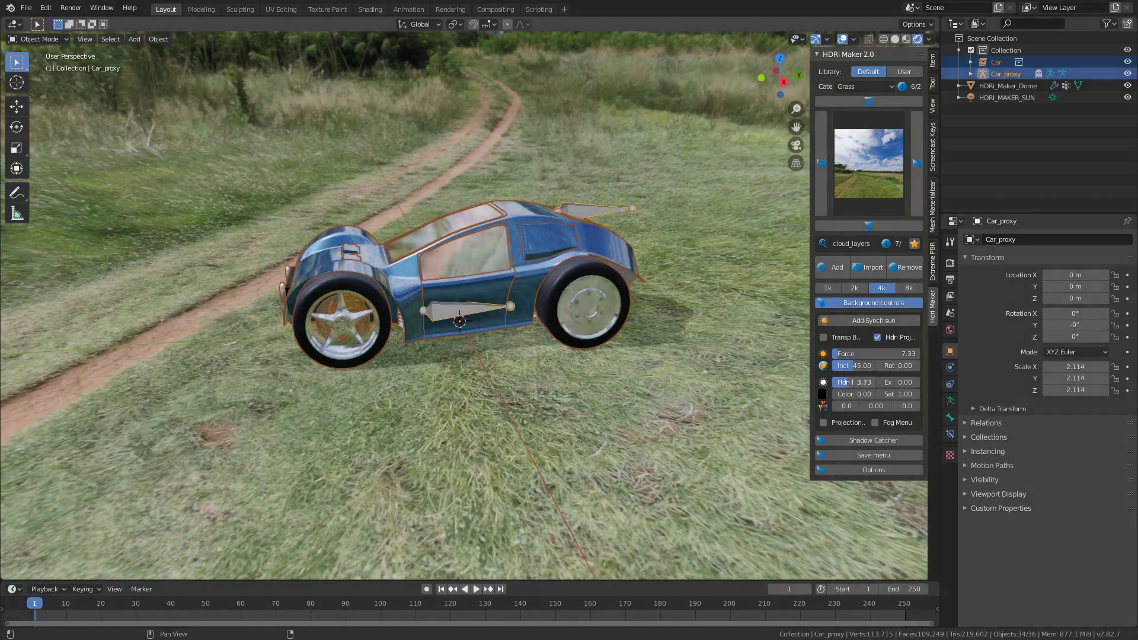
# - Try changing the background's HDRI intensity, undo it, and test different exposure values
pyautogui.moveTo(841, 383); pyautogui.dragTo(901, 384)
pyautogui.hotkey('ctrl', 'z')
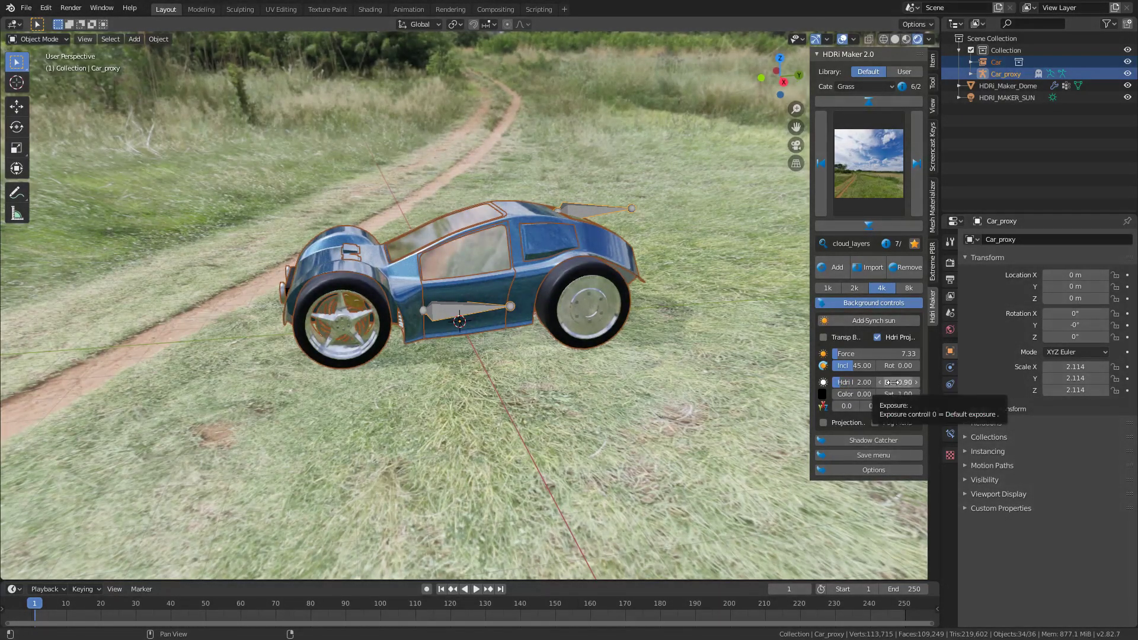
pyautogui.moveTo(889, 382); pyautogui.dragTo(876, 382)
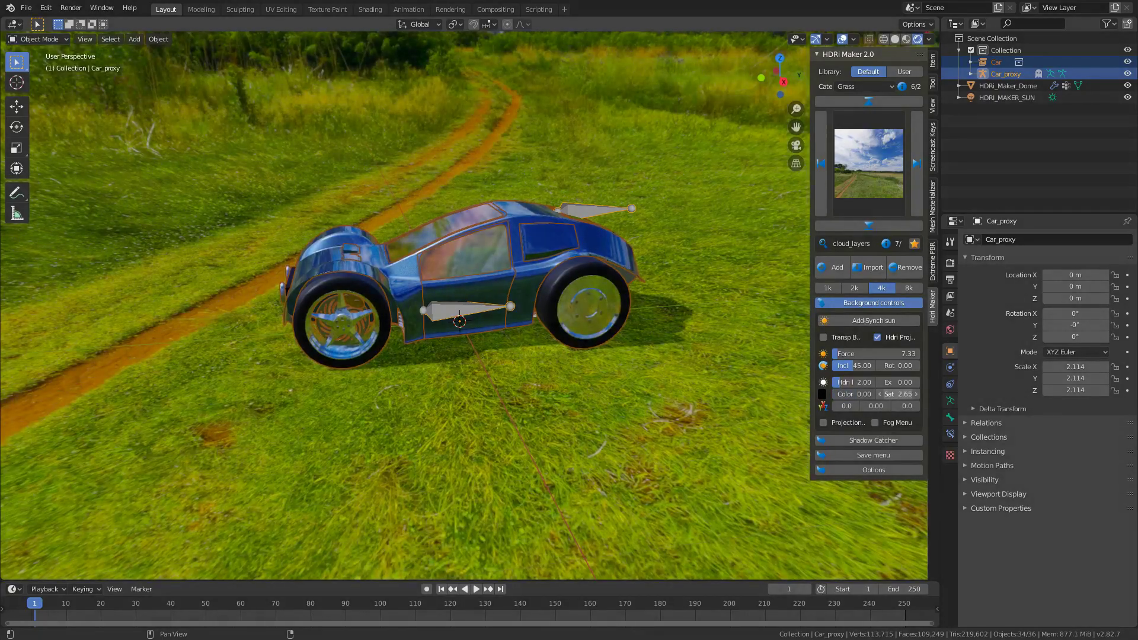
# - Try a background saturation of about 2.23, undo it, and test the first of the three axis values
pyautogui.moveTo(898, 395)
pyautogui.mouseDown()
pyautogui.moveTo(878, 395)
pyautogui.moveTo(898, 394)
pyautogui.mouseUp()
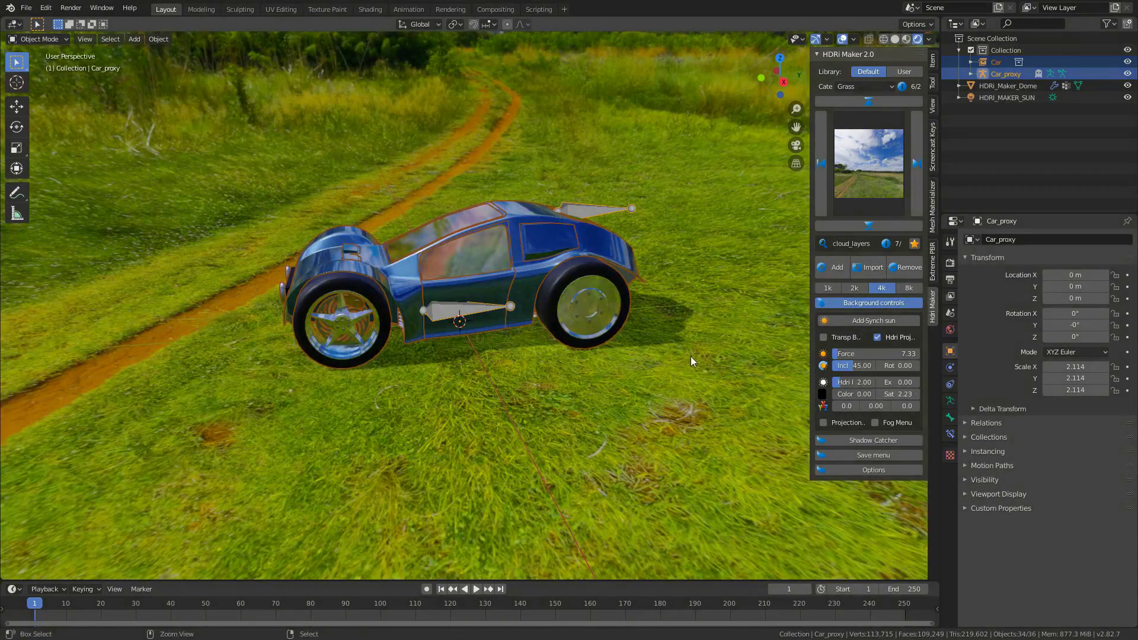
pyautogui.hotkey('ctrl', 'z')
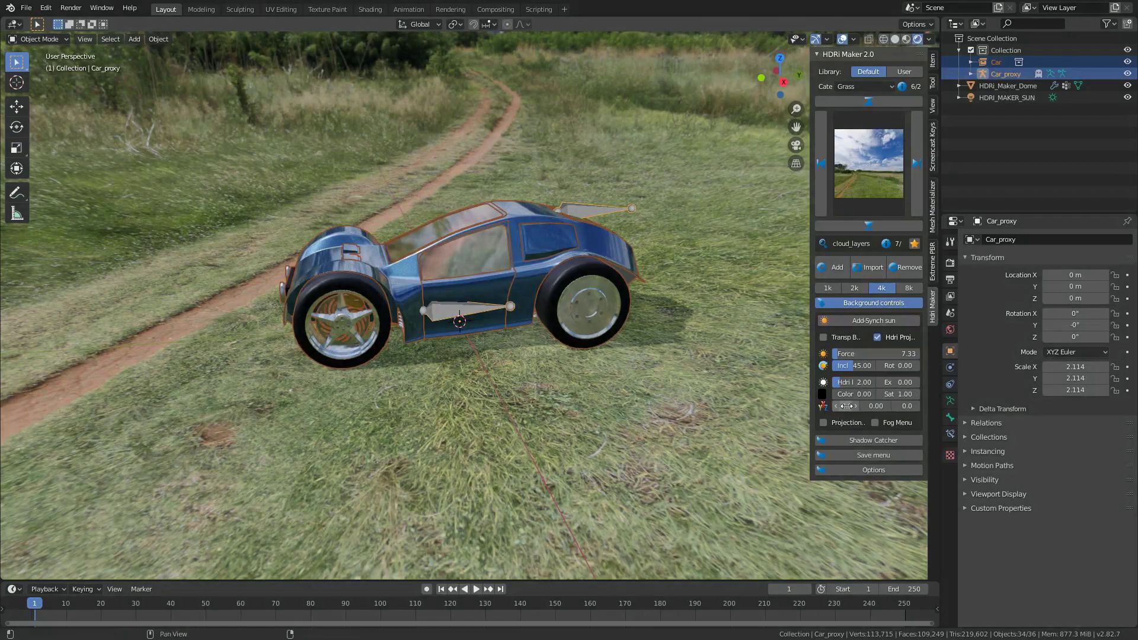
pyautogui.moveTo(846, 406)
pyautogui.mouseDown()
pyautogui.moveTo(907, 406)
pyautogui.moveTo(845, 406)
pyautogui.mouseUp()
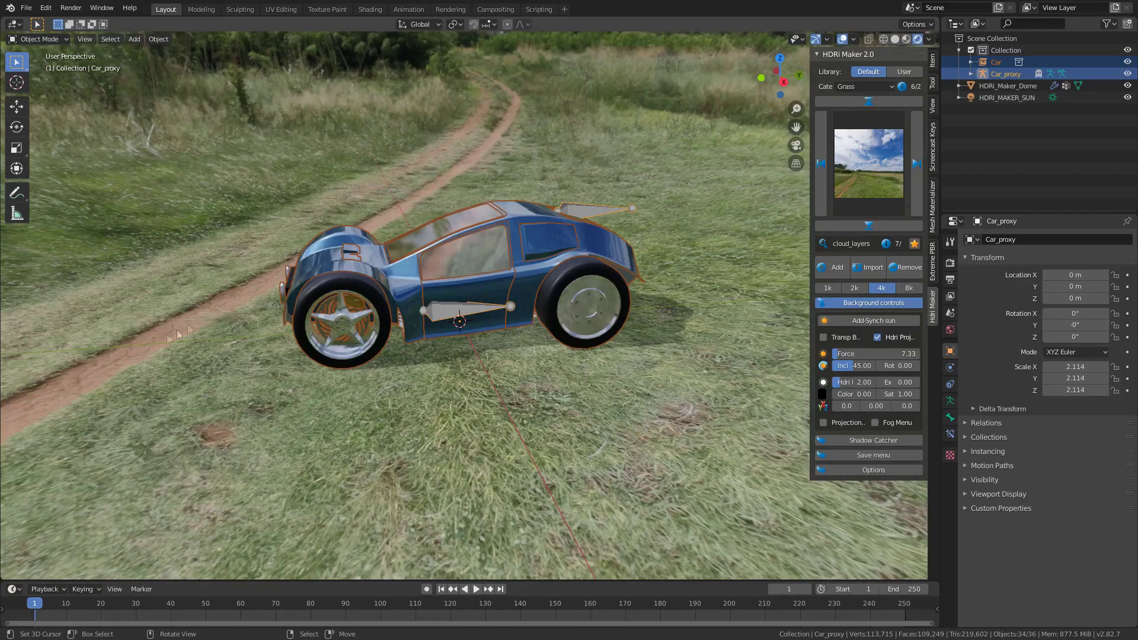
# - Add a mesh plane at the car's location
pyautogui.moveTo(175, 323); pyautogui.dragTo(320, 398, button='middle')
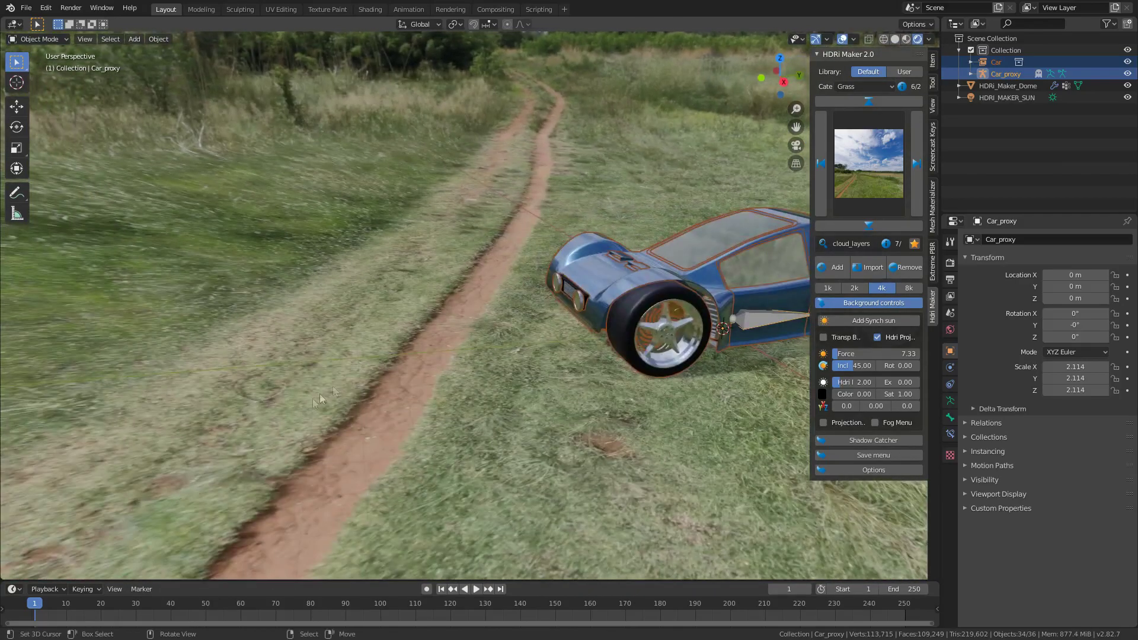
pyautogui.scroll(-2, 581, 354)
pyautogui.hotkey('shift', 'a')
pyautogui.moveTo(599, 358)
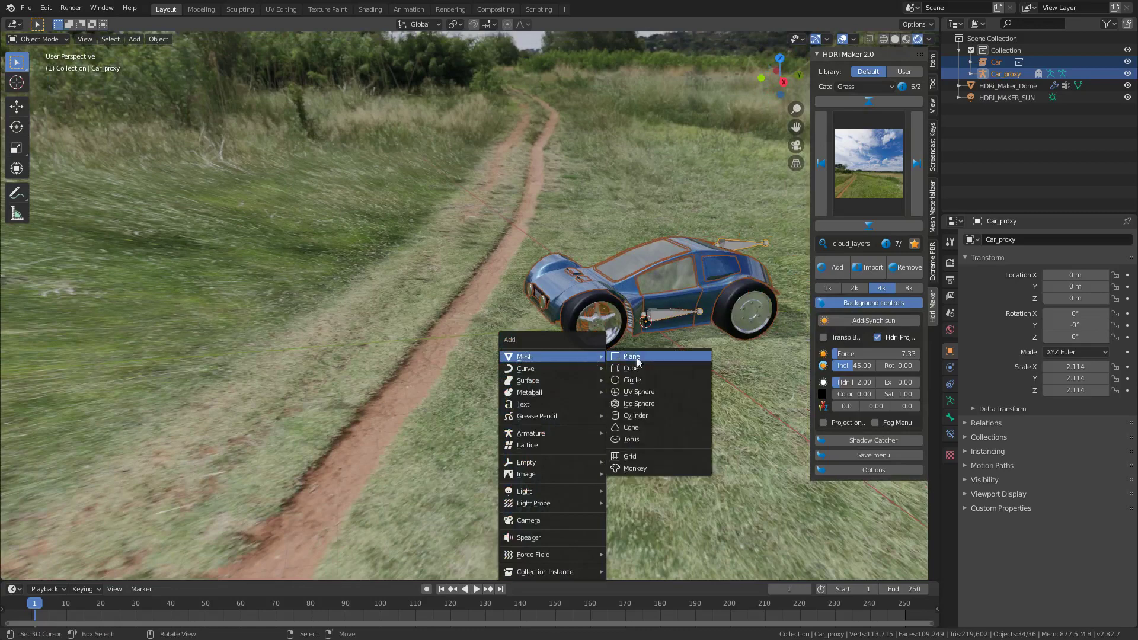
pyautogui.click(637, 363)
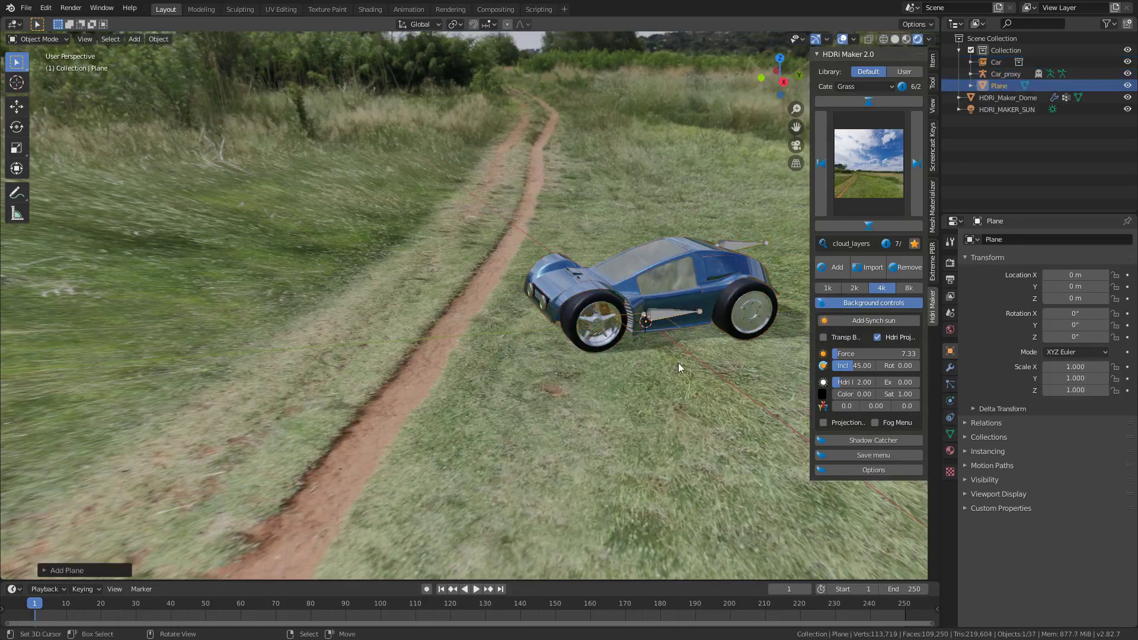
# - From top view, place the plane on the grass beside the dirt track and rotate it about -24.8° to match the track's direction
pyautogui.press('KP_7')
pyautogui.press('g')
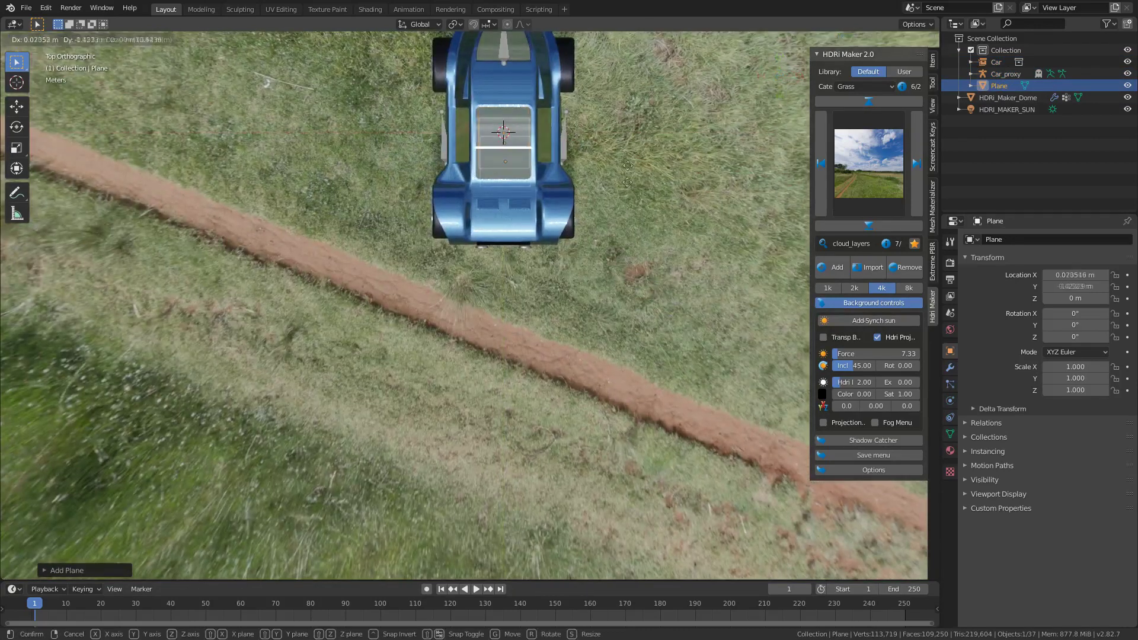
pyautogui.click(620, 335)
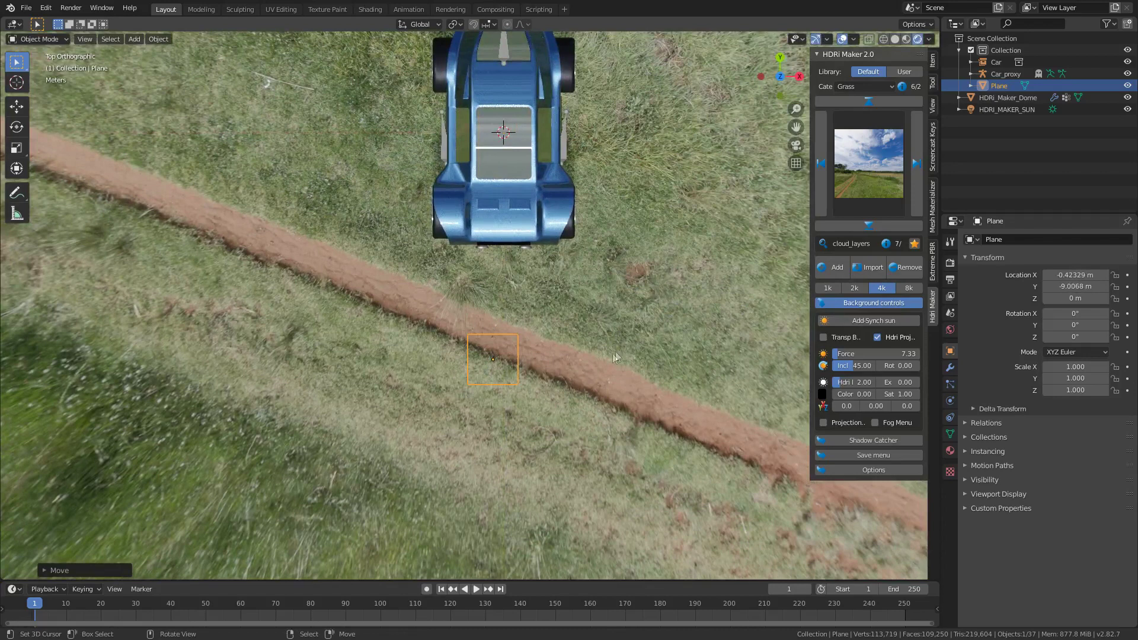
pyautogui.press('r')
pyautogui.click(594, 419)
pyautogui.press('g')
pyautogui.click(587, 431)
# - Extrude the plane's edge about 28 m along the dirt track and divide the new strip with six evenly spaced loop cuts
pyautogui.press('Tab')
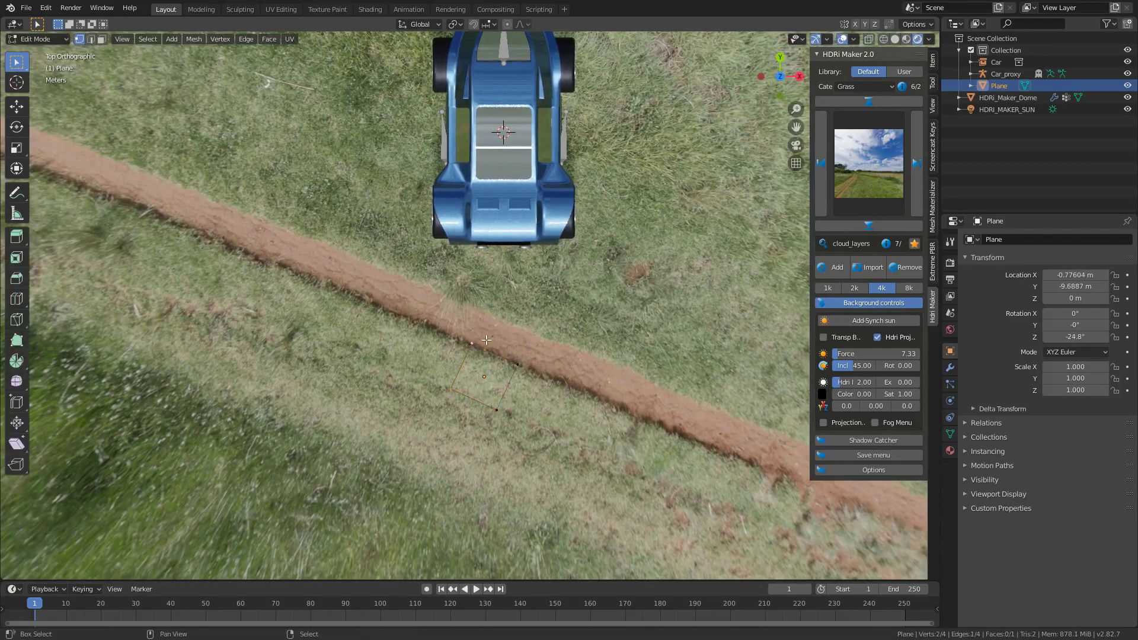
pyautogui.scroll(-3, 504, 360)
pyautogui.press('e')
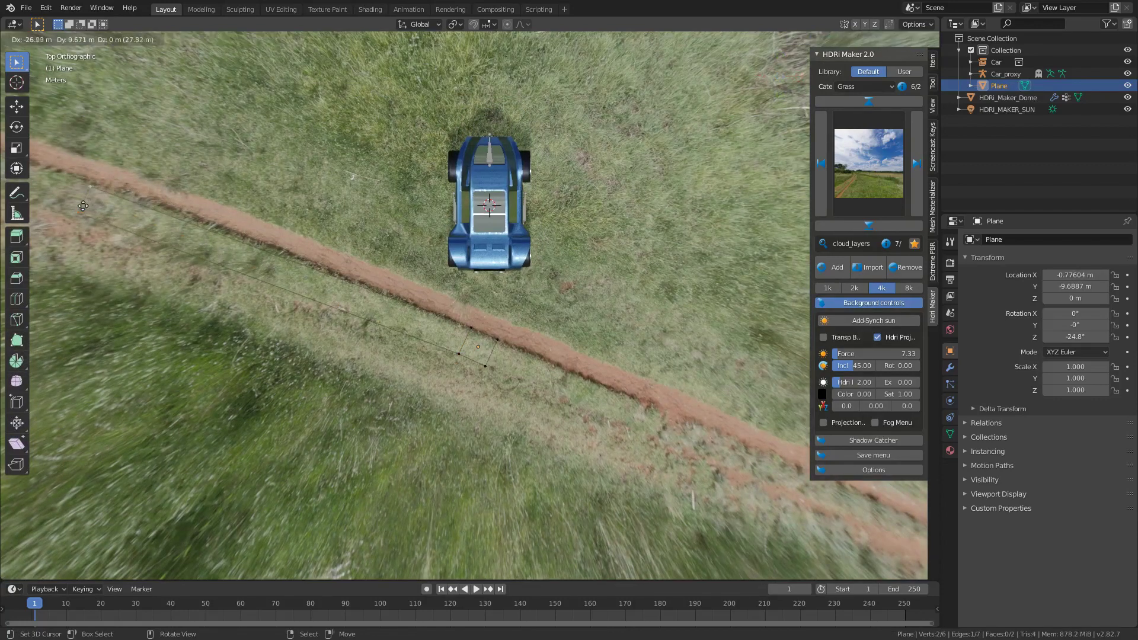
pyautogui.click(249, 295)
pyautogui.hotkey('ctrl', 'r')
pyautogui.scroll(5, 249, 296)
pyautogui.click(249, 295)
pyautogui.rightClick(249, 295)
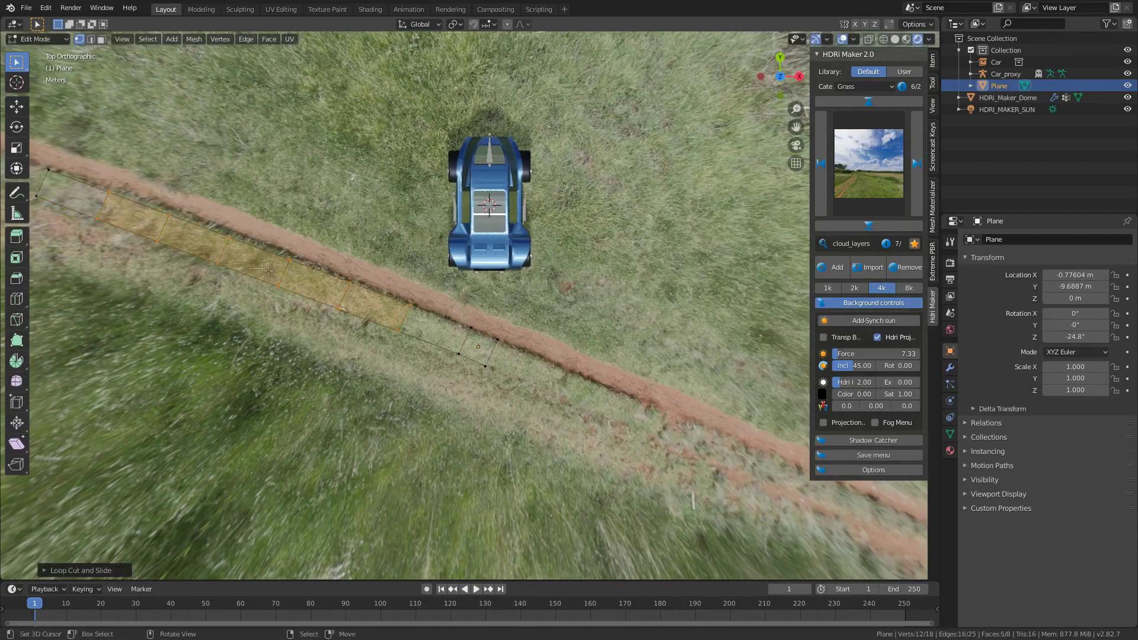
# - Shift two of the strip's crosswise edges slightly so its border follows the curve of the dirt track
pyautogui.keyDown('alt'); pyautogui.rightClick(228, 246); pyautogui.keyUp('alt')
pyautogui.press('g')
pyautogui.click(230, 243)
pyautogui.keyDown('alt'); pyautogui.rightClick(288, 269); pyautogui.keyUp('alt')
pyautogui.press('g')
pyautogui.click(290, 267)
# - Extrude the strip's opposite end onward along the dirt track
pyautogui.keyDown('shift'); pyautogui.moveTo(491, 352); pyautogui.dragTo(409, 294, button='middle'); pyautogui.keyUp('shift')
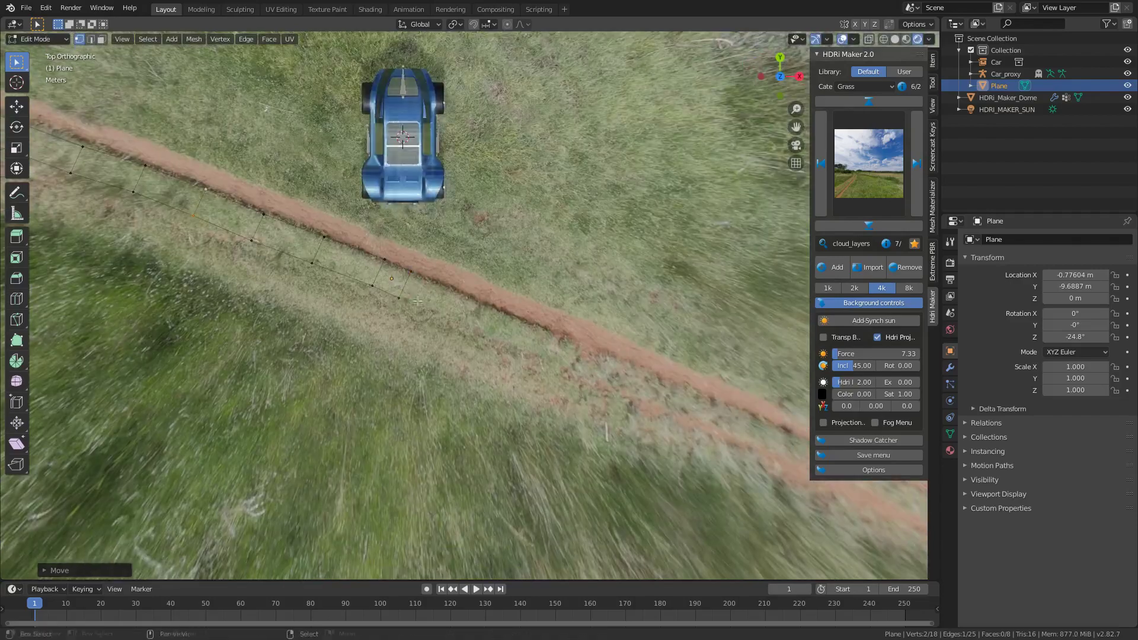
pyautogui.keyDown('alt'); pyautogui.rightClick(408, 294); pyautogui.keyUp('alt')
pyautogui.press('e')
pyautogui.click(611, 383)
pyautogui.keyDown('shift'); pyautogui.moveTo(611, 384); pyautogui.dragTo(578, 281, button='middle'); pyautogui.keyUp('shift')
# - Extrude the strip's long edge away from the track by about 4 m, keeping it level with the ground
pyautogui.keyDown('alt'); pyautogui.click(580, 282); pyautogui.keyUp('alt')
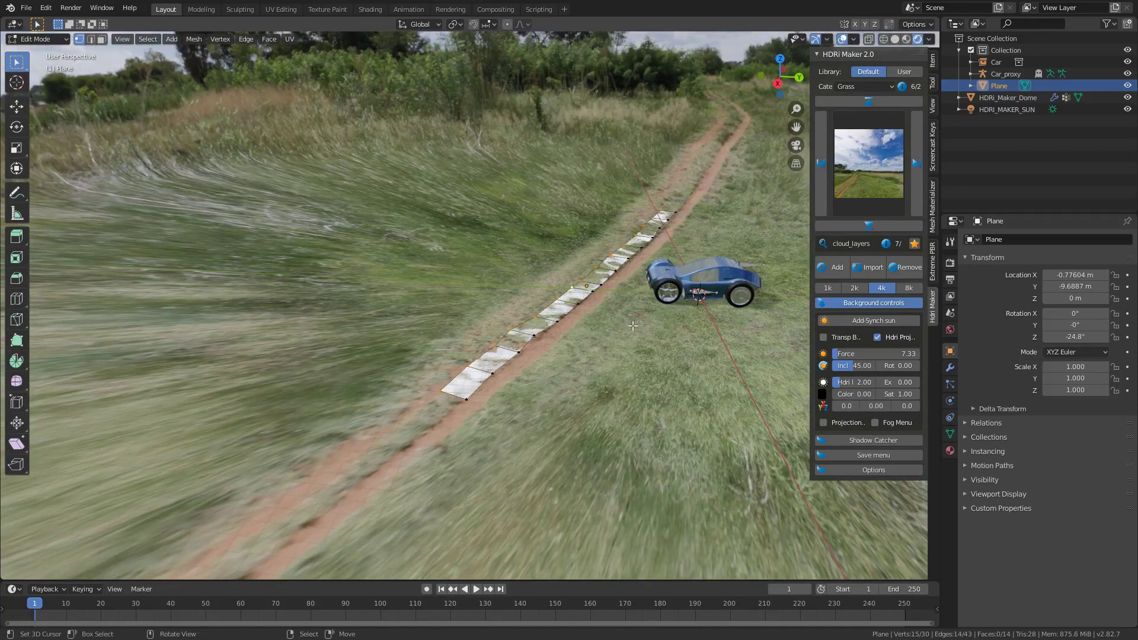
pyautogui.press('e')
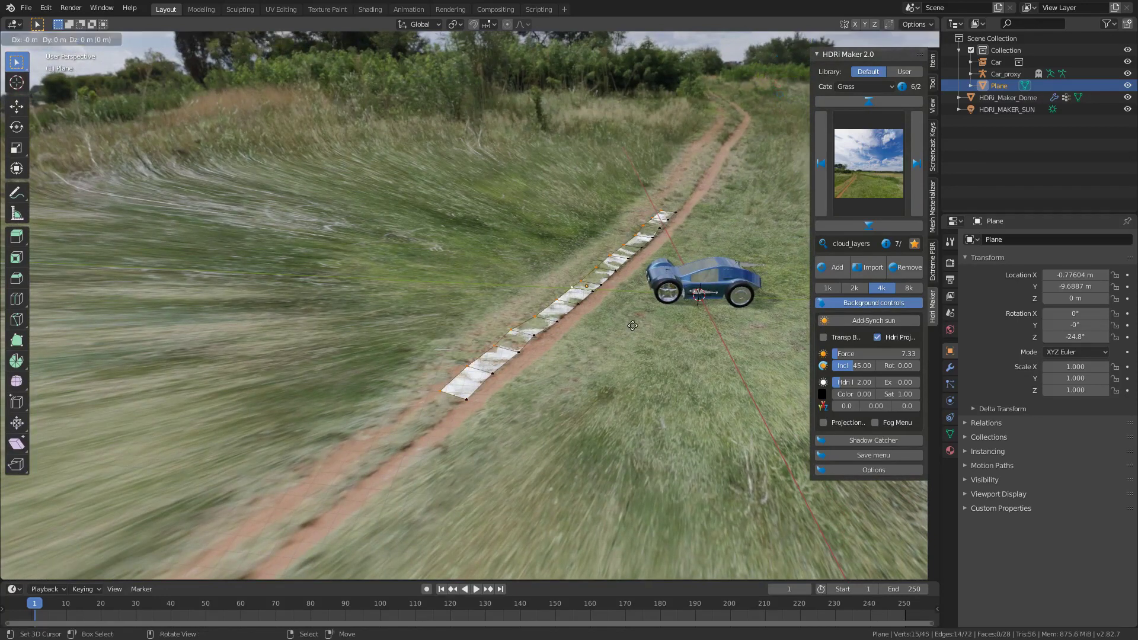
pyautogui.hotkey('shift', 'z')
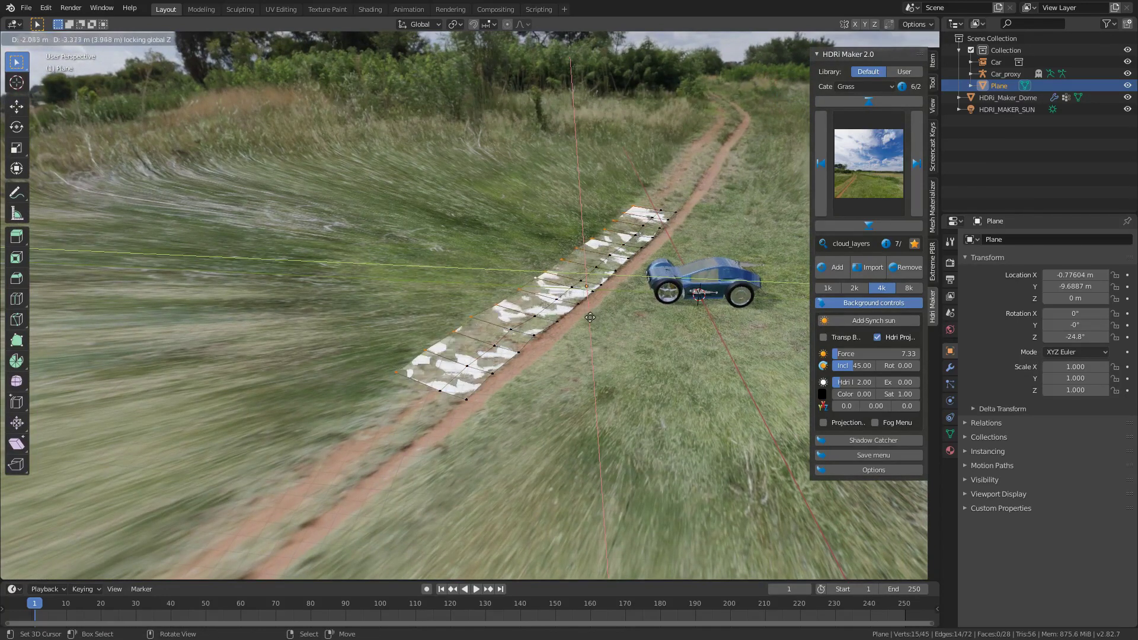
pyautogui.click(587, 317)
pyautogui.scroll(4, 533, 302)
pyautogui.moveTo(516, 321); pyautogui.dragTo(514, 298, button='middle')
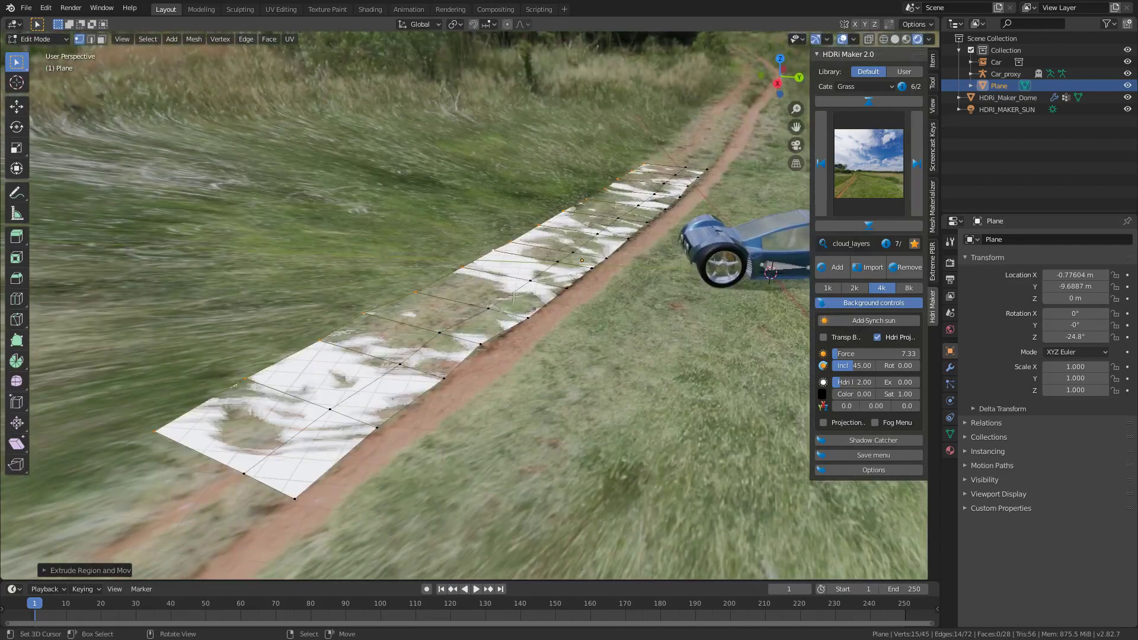
# - Add a lengthwise loop cut close to the strip's track-side border and raise all the faces beyond it slightly along Z
pyautogui.hotkey('ctrl', 'r')
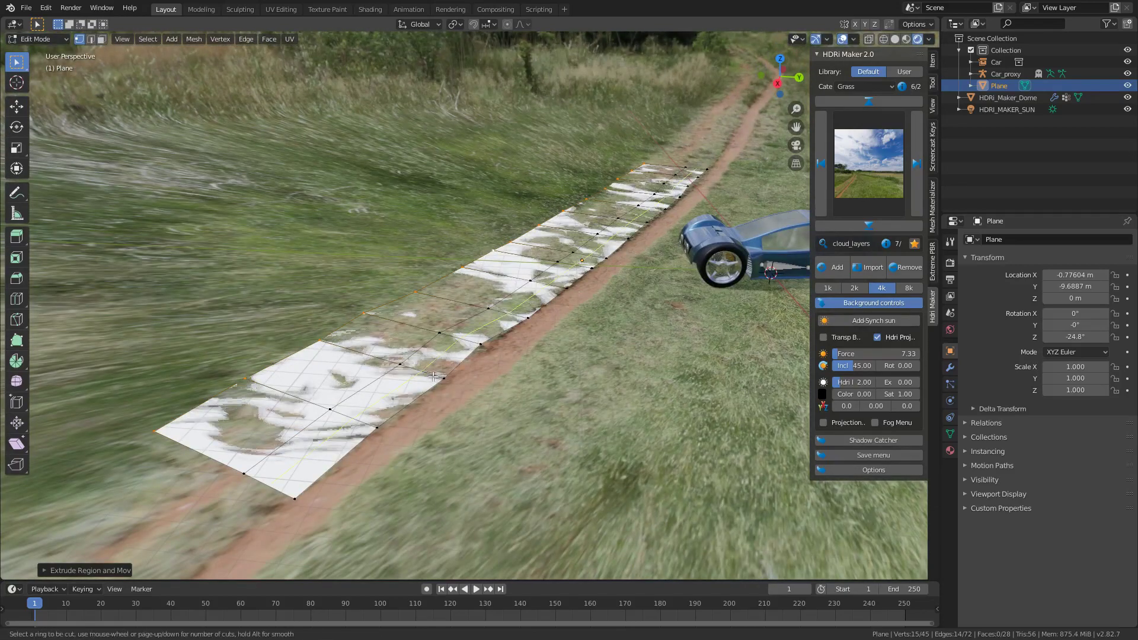
pyautogui.click(435, 373)
pyautogui.click(447, 380)
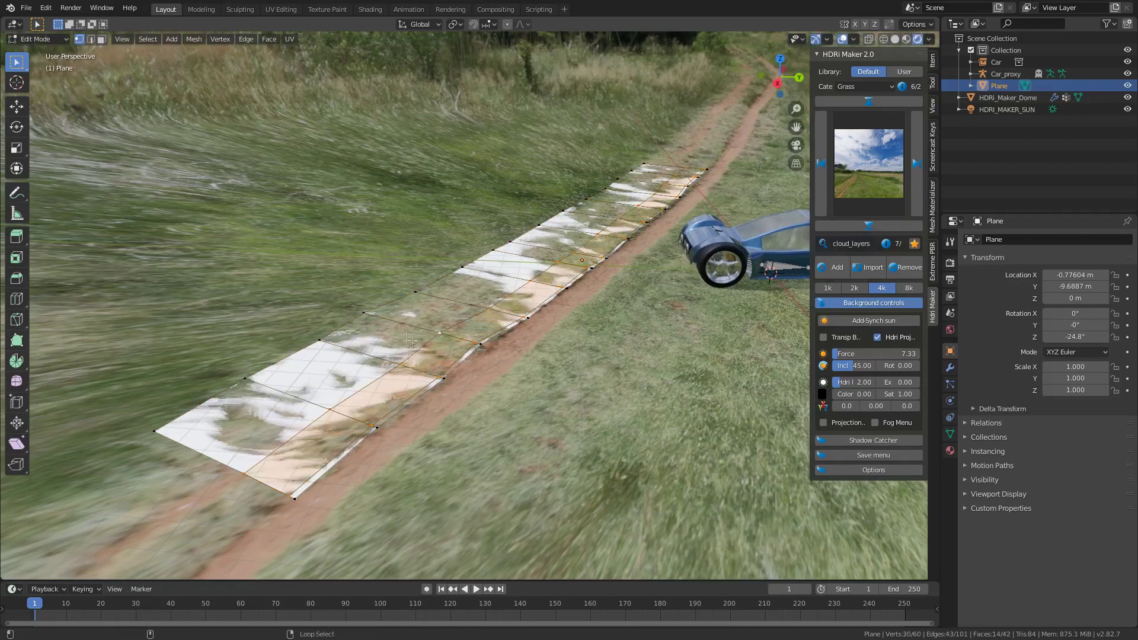
pyautogui.press('ctrl+KP_Add')
pyautogui.press('g')
pyautogui.press('z')
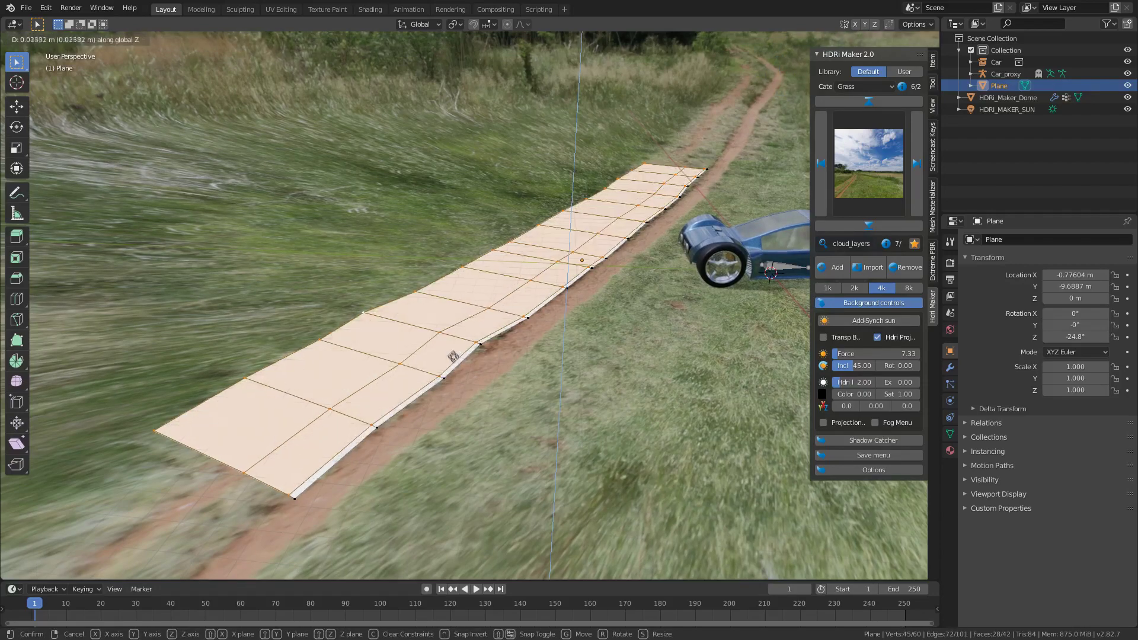
pyautogui.click(452, 337)
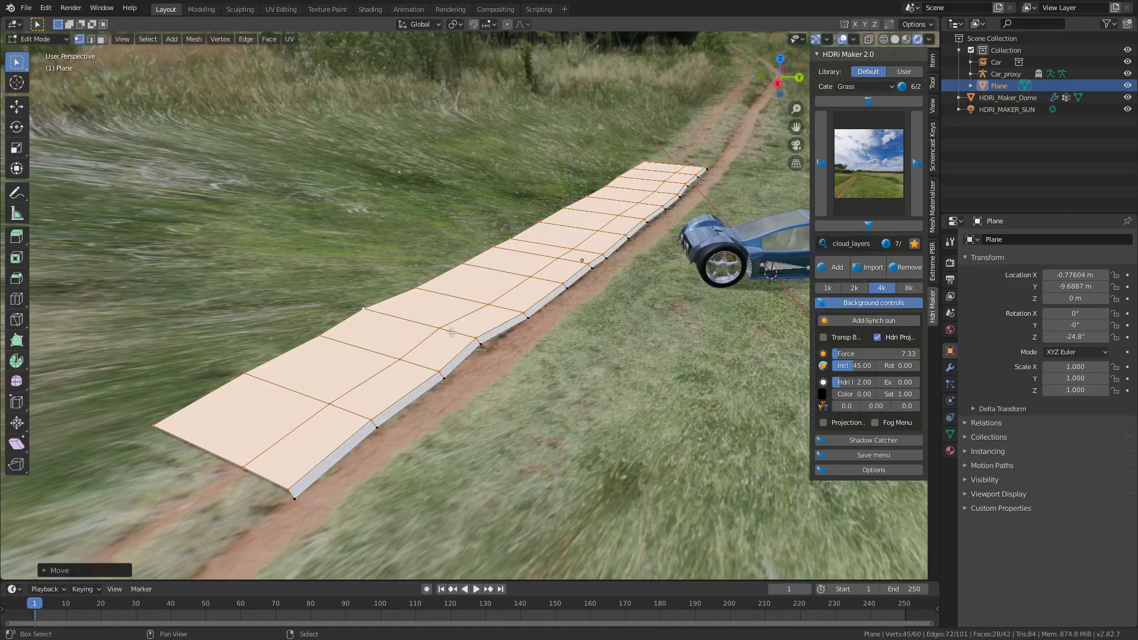
# - Bevel the raised edge loop along the track side of the strip and return to Object Mode
pyautogui.moveTo(452, 337); pyautogui.dragTo(477, 324, button='middle')
pyautogui.keyDown('alt'); pyautogui.rightClick(477, 324); pyautogui.keyUp('alt')
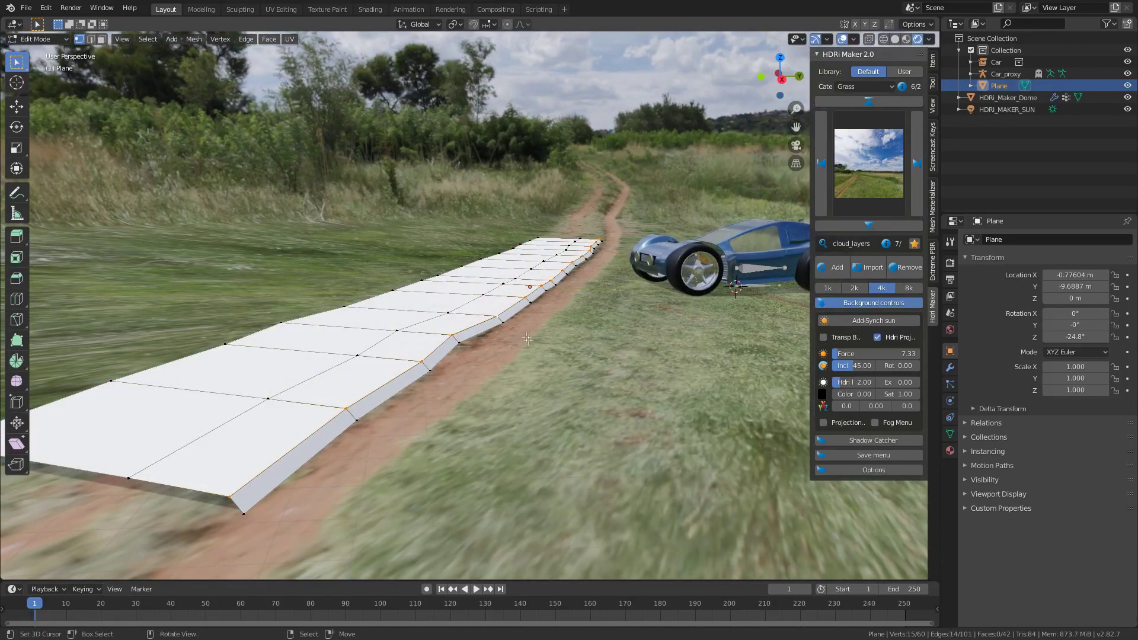
pyautogui.hotkey('ctrl', 'b')
pyautogui.click(555, 293)
pyautogui.moveTo(407, 395); pyautogui.dragTo(640, 316, button='middle')
pyautogui.press('Tab')
# - Show the projection settings in a widened HDRi Maker panel and apply Add Ground to the strip
pyautogui.click(824, 422)
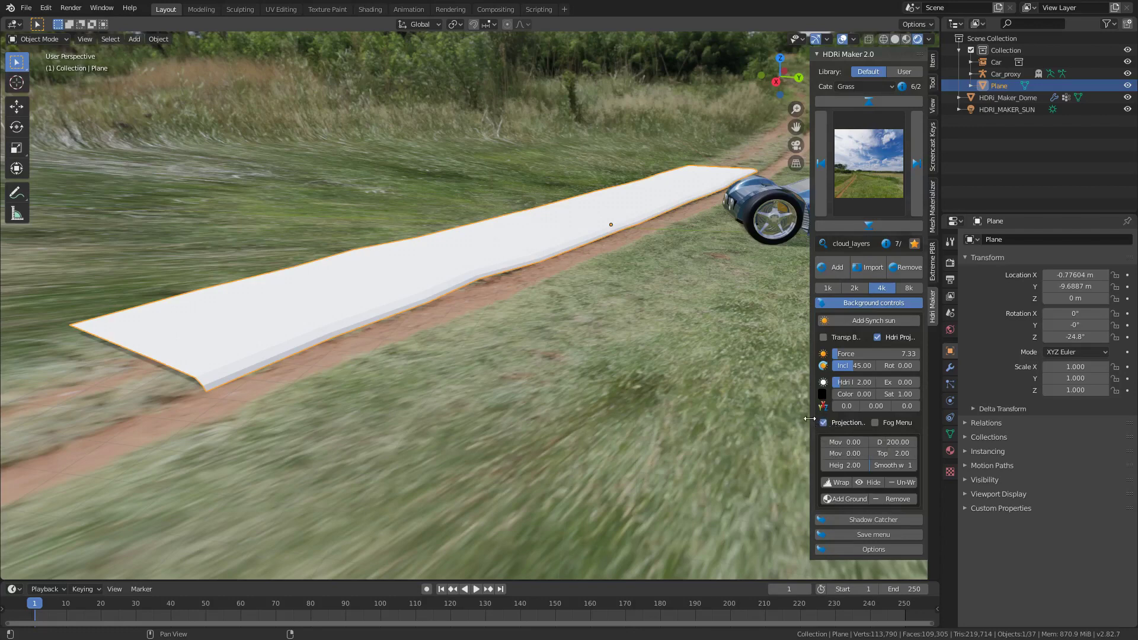
pyautogui.moveTo(810, 418); pyautogui.dragTo(717, 416)
pyautogui.moveTo(681, 462); pyautogui.dragTo(703, 463, button='middle')
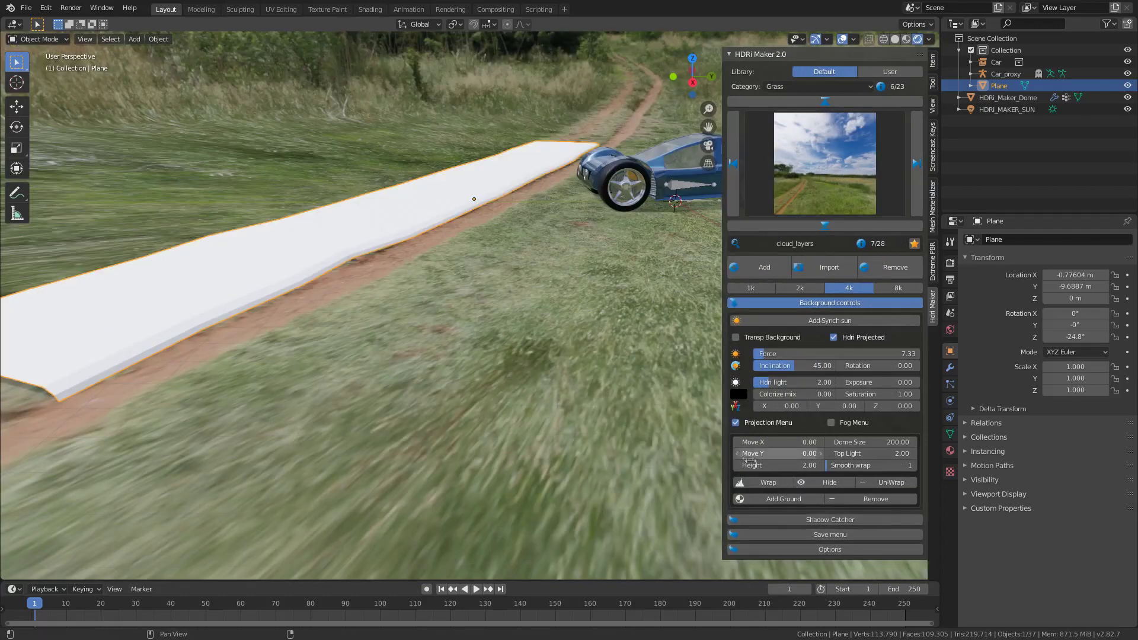
pyautogui.click(780, 498)
# - Apply Shade Smooth to the ground strip and deselect it
pyautogui.press('F3')
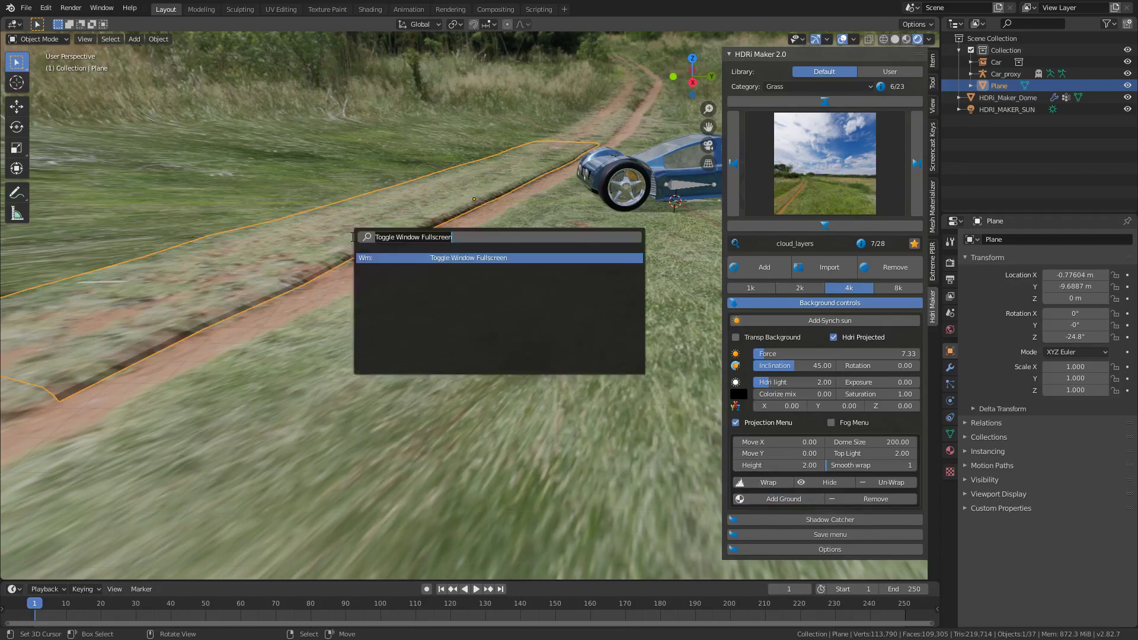
pyautogui.write('smo')
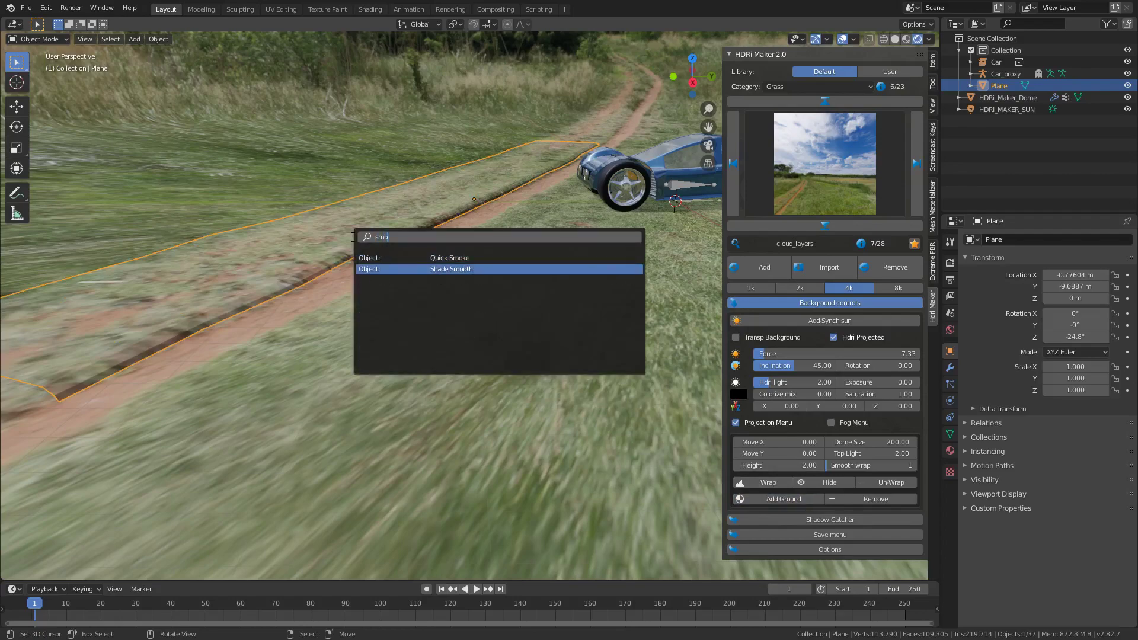
pyautogui.press('Return')
pyautogui.hotkey('alt', 'a')
# - Adjust the position of a lengthwise edge loop on the ground strip and return to Object Mode
pyautogui.moveTo(464, 329); pyautogui.dragTo(446, 381, button='middle')
pyautogui.press('Tab')
pyautogui.moveTo(324, 341); pyautogui.dragTo(346, 303, button='middle')
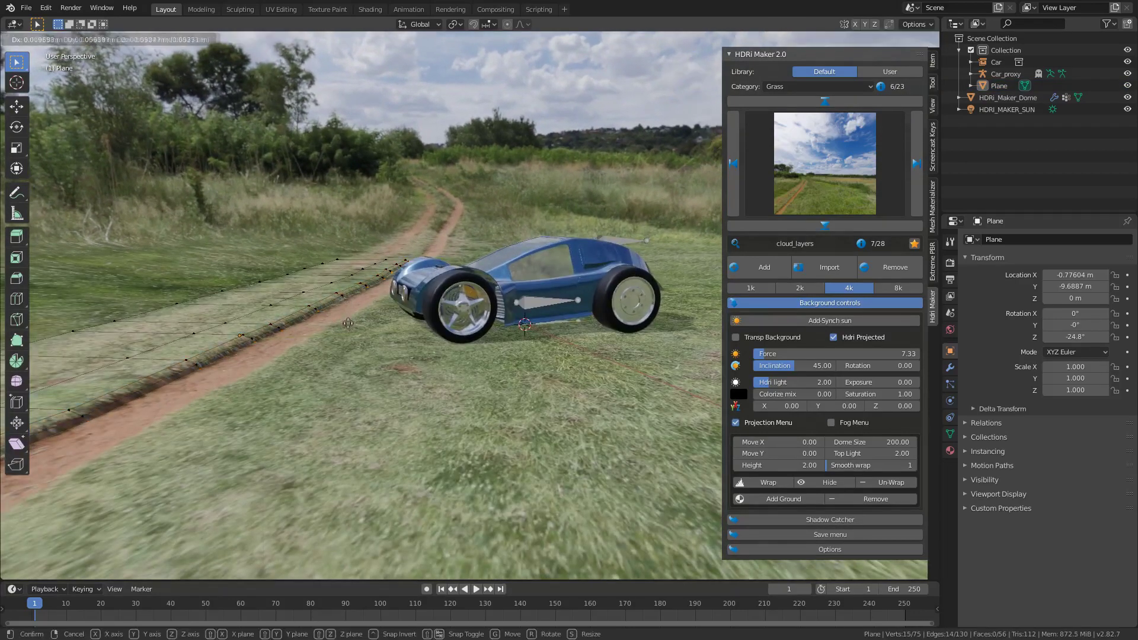
pyautogui.click(367, 340)
pyautogui.press('Tab')
# - Add a second plane under the car, scale it to about 13.99 and rotate it about -25.4° around Z along the track
pyautogui.scroll(-1, 426, 379)
pyautogui.moveTo(438, 378); pyautogui.dragTo(351, 348, button='middle')
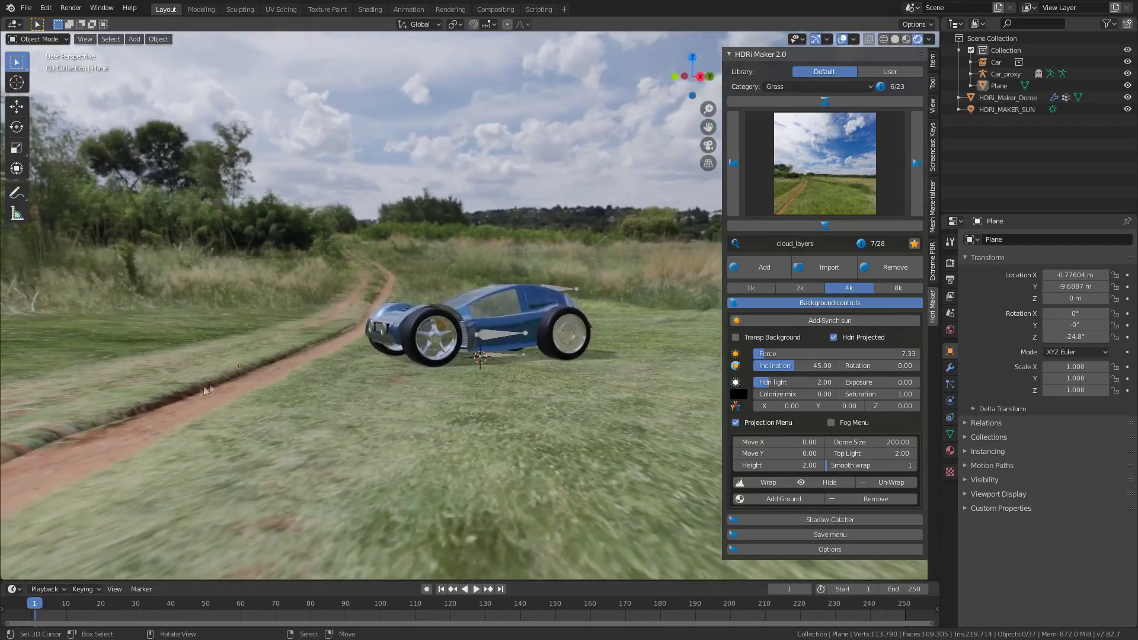
pyautogui.moveTo(206, 390); pyautogui.dragTo(459, 295, button='middle')
pyautogui.moveTo(498, 340); pyautogui.dragTo(480, 346, button='middle')
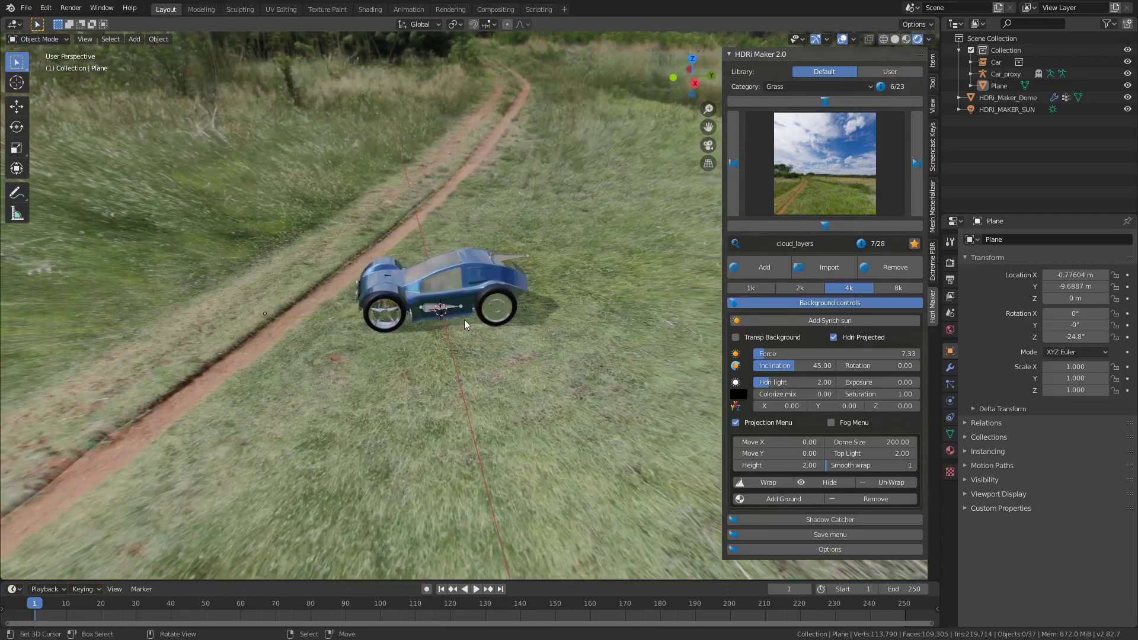
pyautogui.hotkey('shift', 'a')
pyautogui.click(500, 325)
pyautogui.press('s')
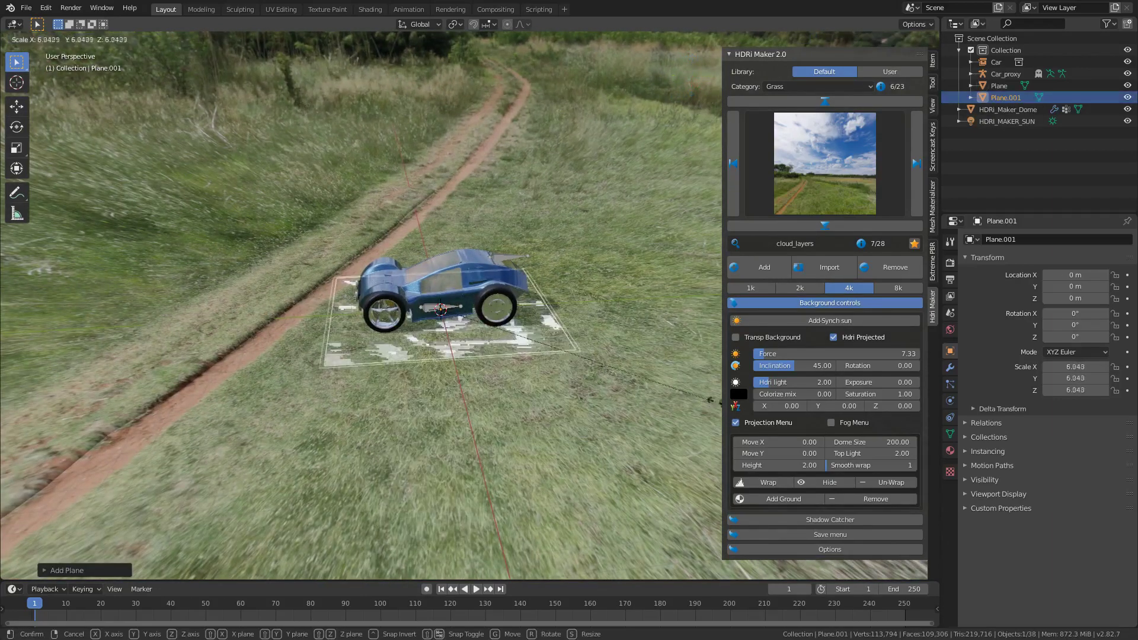
pyautogui.click(784, 448)
pyautogui.press('r')
pyautogui.press('z')
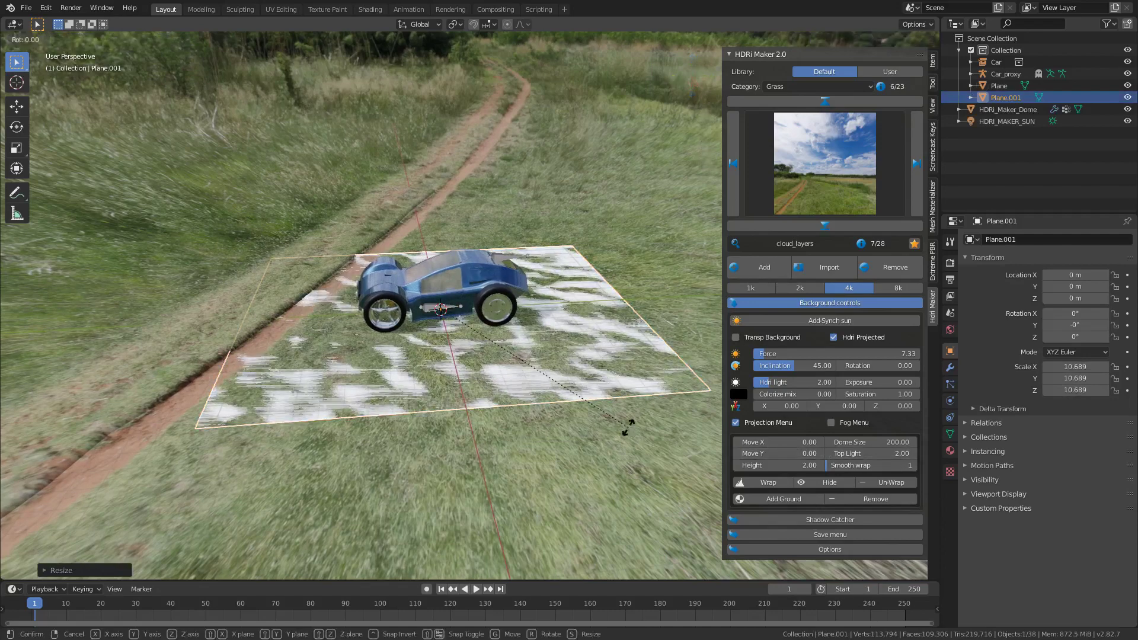
pyautogui.click(628, 516)
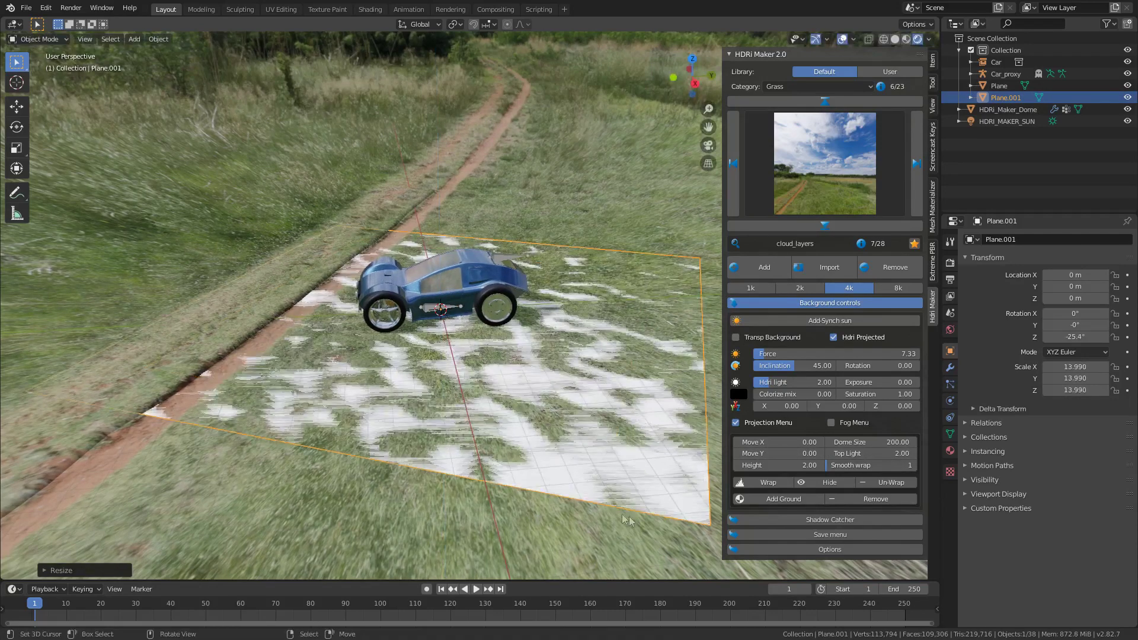
# - Subdivide the new plane under the car three times
pyautogui.press('Tab')
pyautogui.press('w')
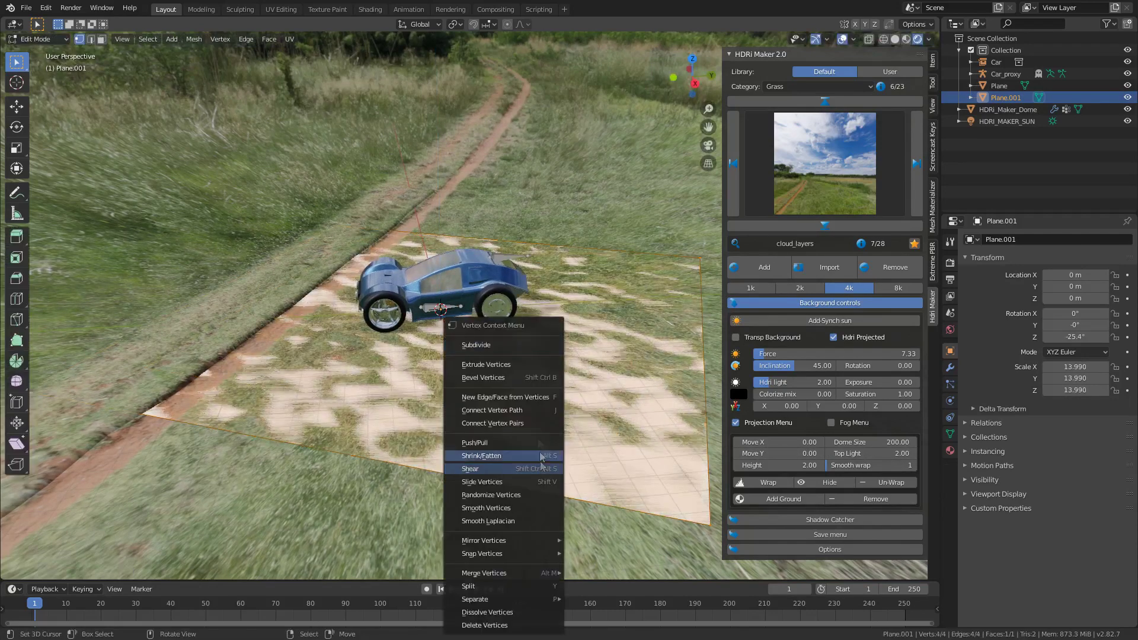
pyautogui.click(520, 344)
pyautogui.rightClick(521, 346)
pyautogui.click(521, 347)
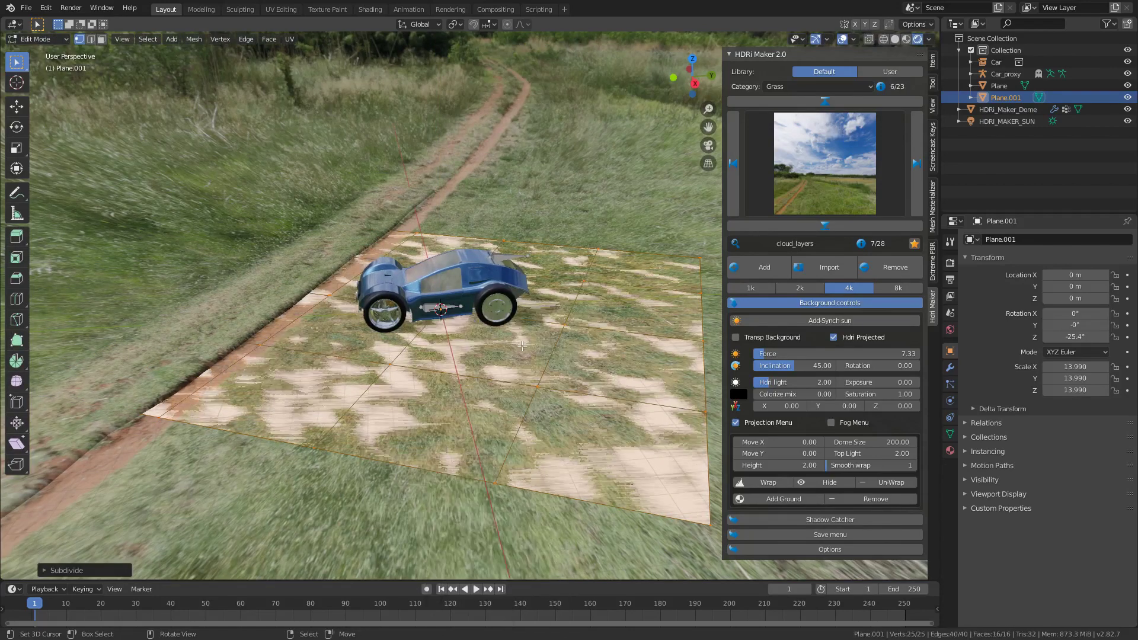
pyautogui.press('w')
pyautogui.click(513, 345)
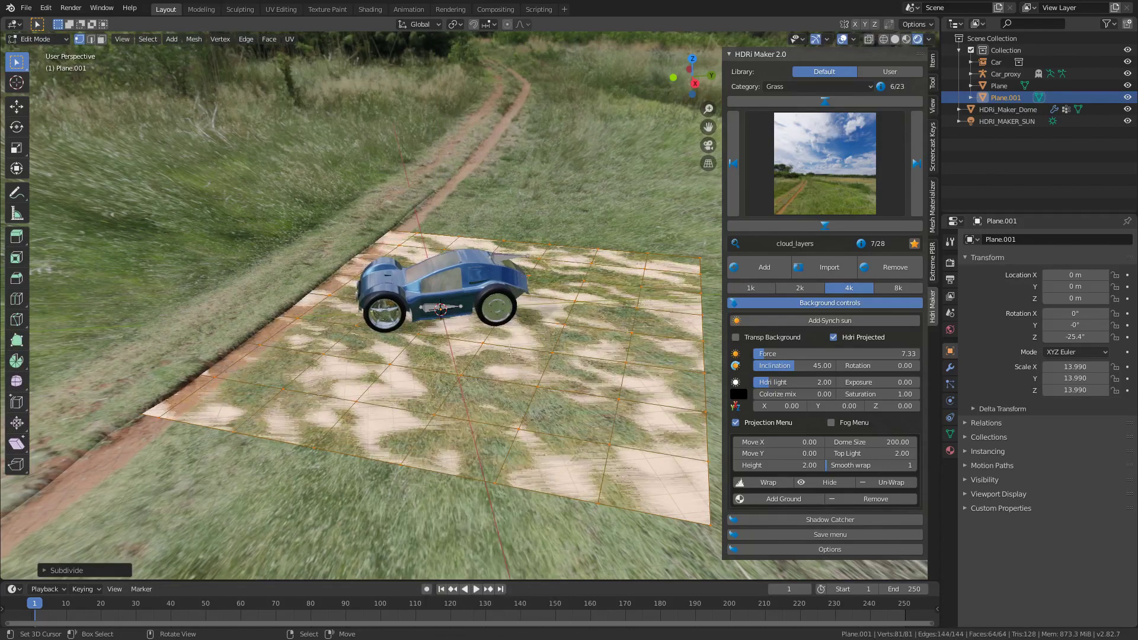
# - Select a single vertex near the middle of the subdivided plane and enable proportional editing with Random falloff
pyautogui.rightClick(490, 351)
pyautogui.keyDown('shift'); pyautogui.moveTo(493, 386); pyautogui.dragTo(482, 354, button='middle'); pyautogui.keyUp('shift')
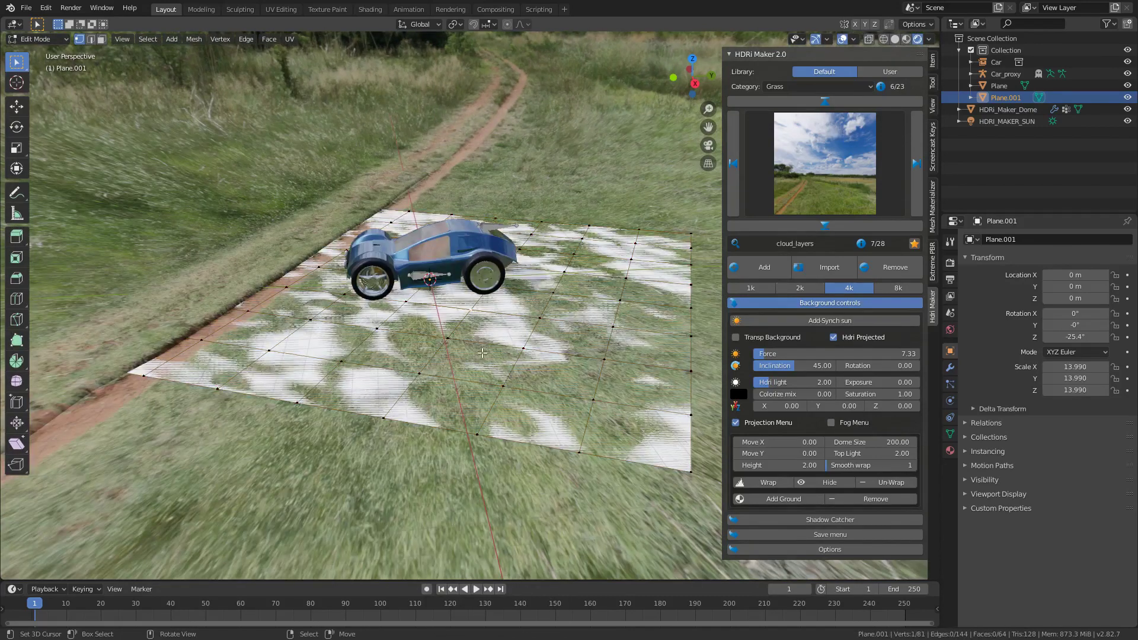
pyautogui.click(506, 24)
pyautogui.click(523, 25)
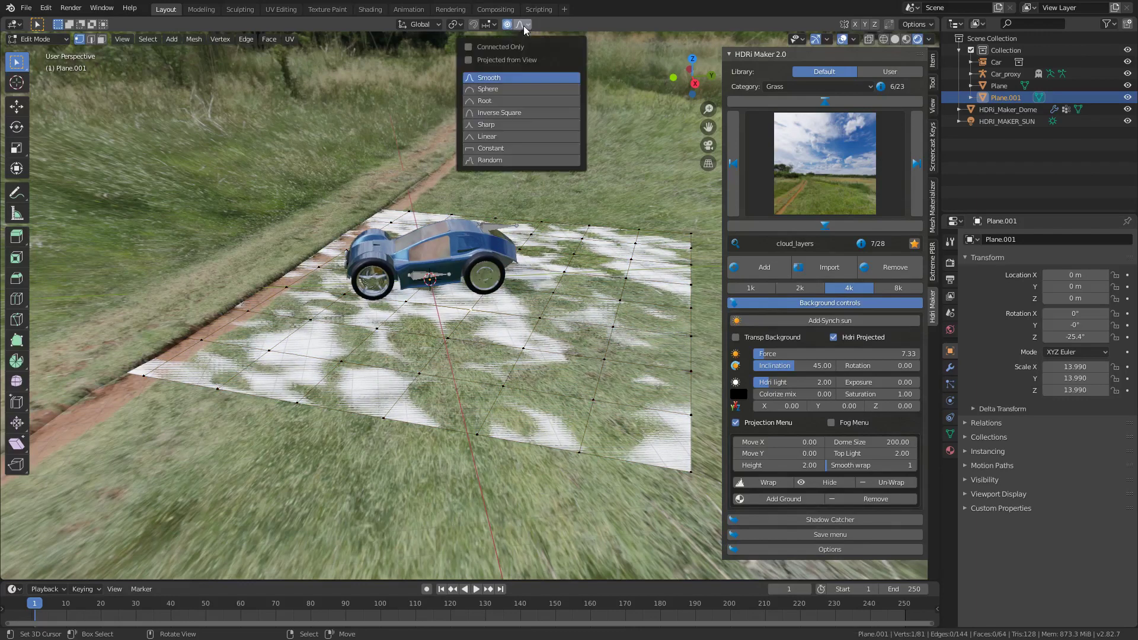
pyautogui.click(507, 160)
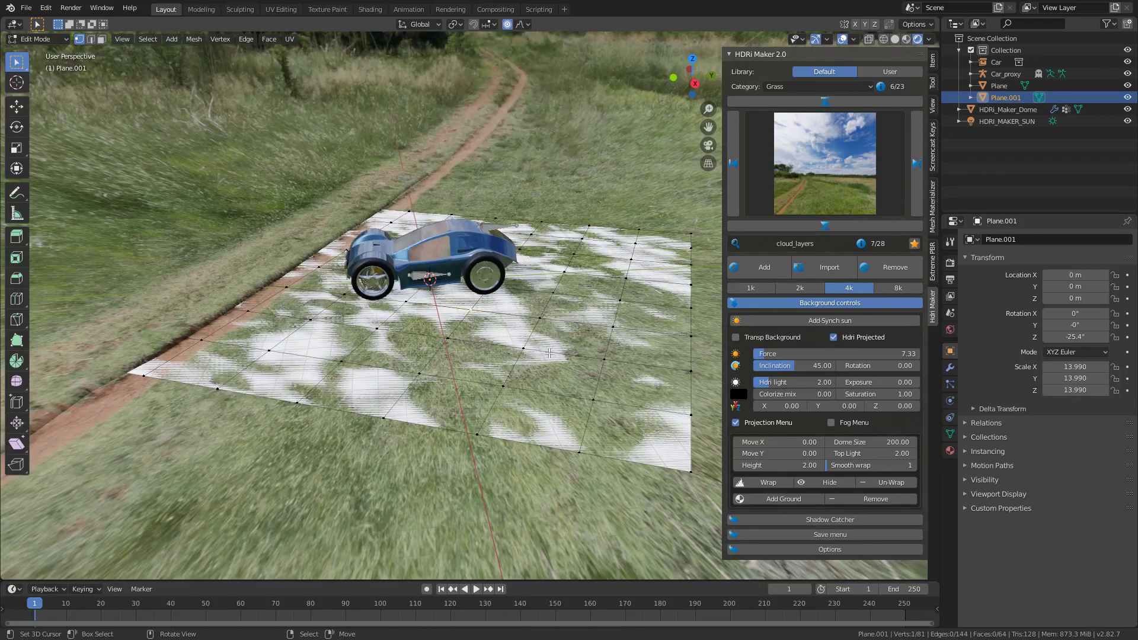
# - Move the vertex vertically along global Z with a proportional size of about 11.92 to make the plane uneven
pyautogui.press('g')
pyautogui.press('z')
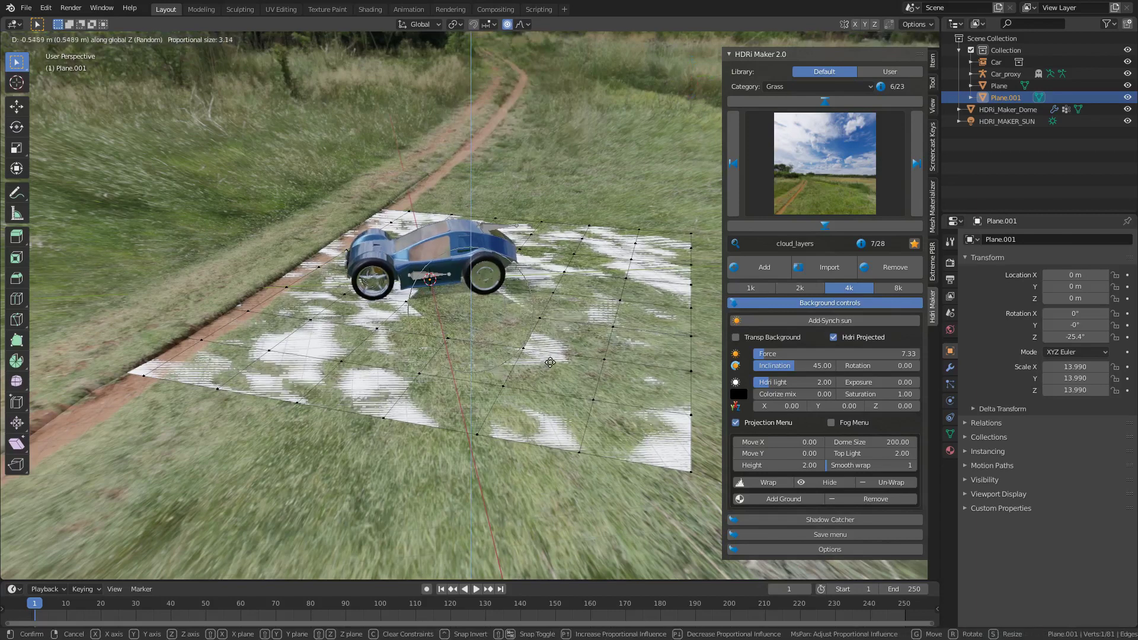
pyautogui.scroll(-14, 550, 363)
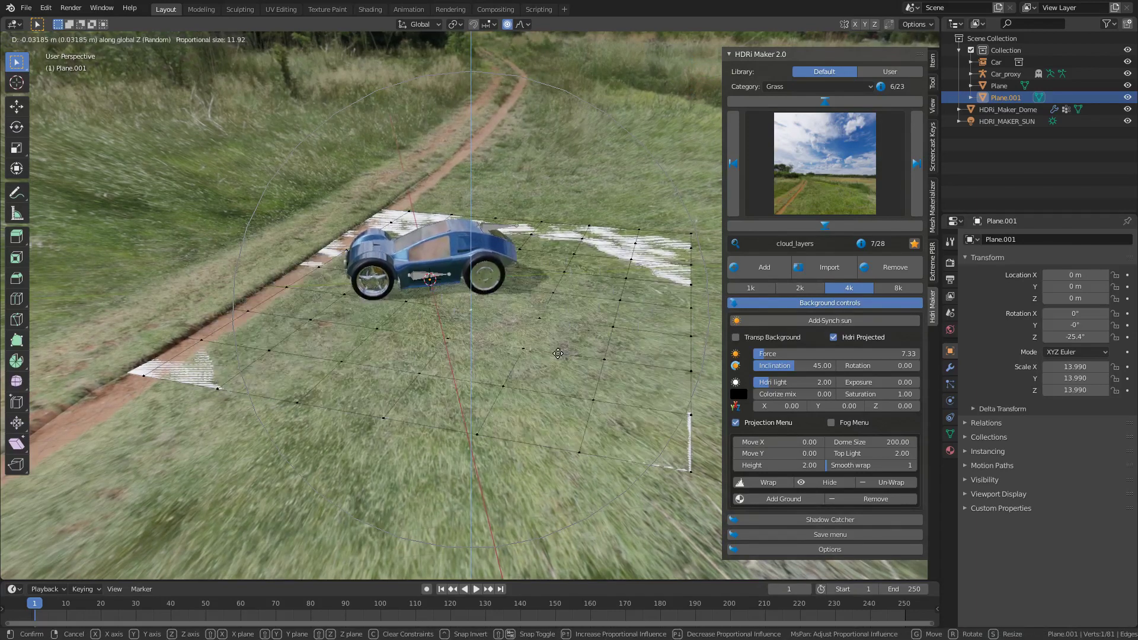
pyautogui.click(560, 349)
# - Return to Object Mode and wrap the projected background onto the uneven plane
pyautogui.moveTo(560, 349); pyautogui.dragTo(437, 346, button='middle')
pyautogui.press('Tab')
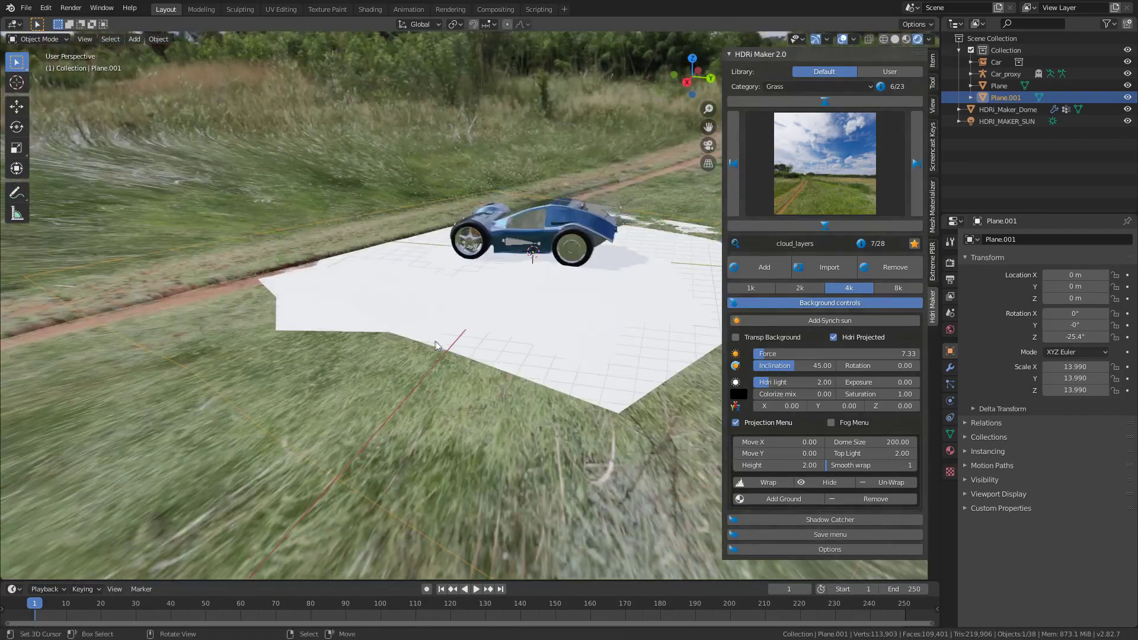
pyautogui.click(749, 496)
pyautogui.moveTo(569, 367); pyautogui.dragTo(549, 320, button='middle')
# - Choose hamburg_canal from the Water river view category and add it as the projected background
pyautogui.click(841, 86)
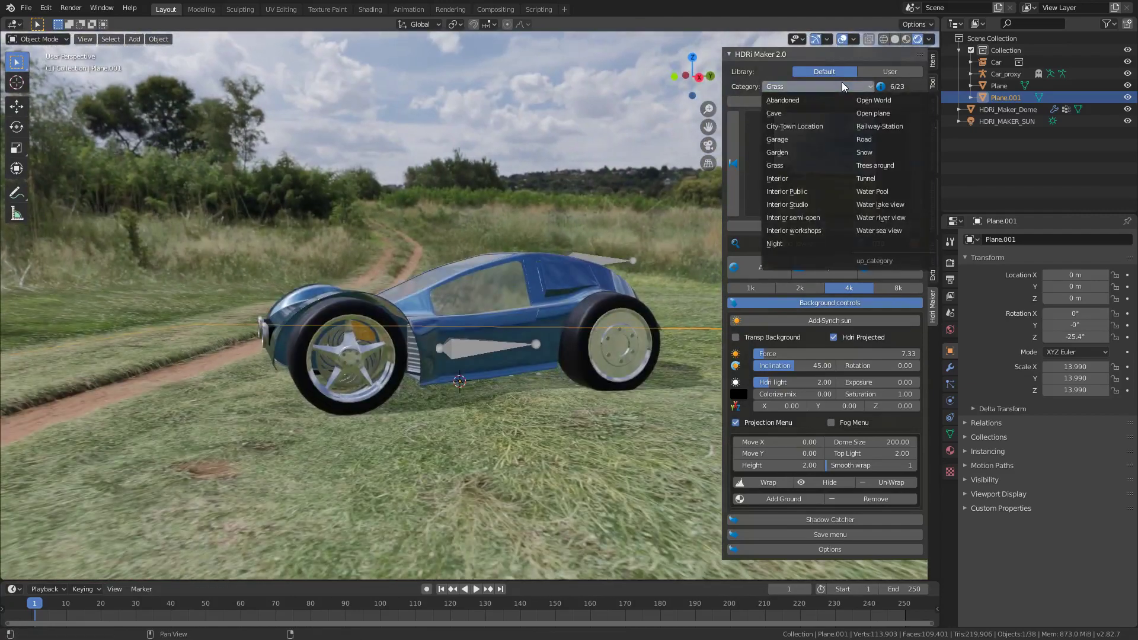
pyautogui.click(880, 218)
pyautogui.click(825, 162)
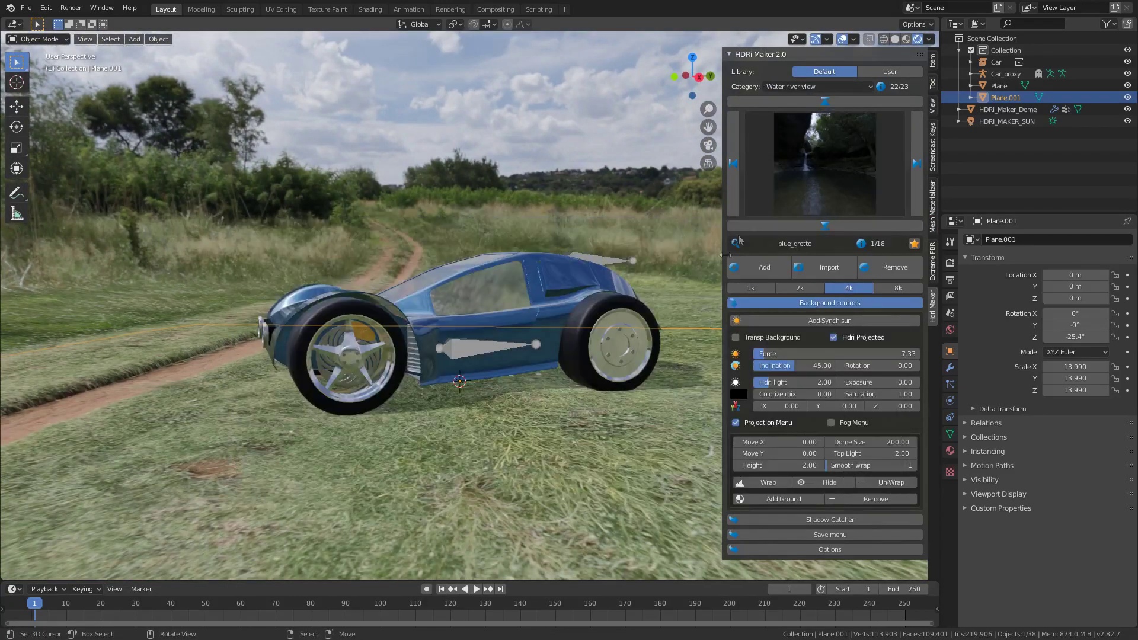
pyautogui.click(762, 162)
pyautogui.click(610, 272)
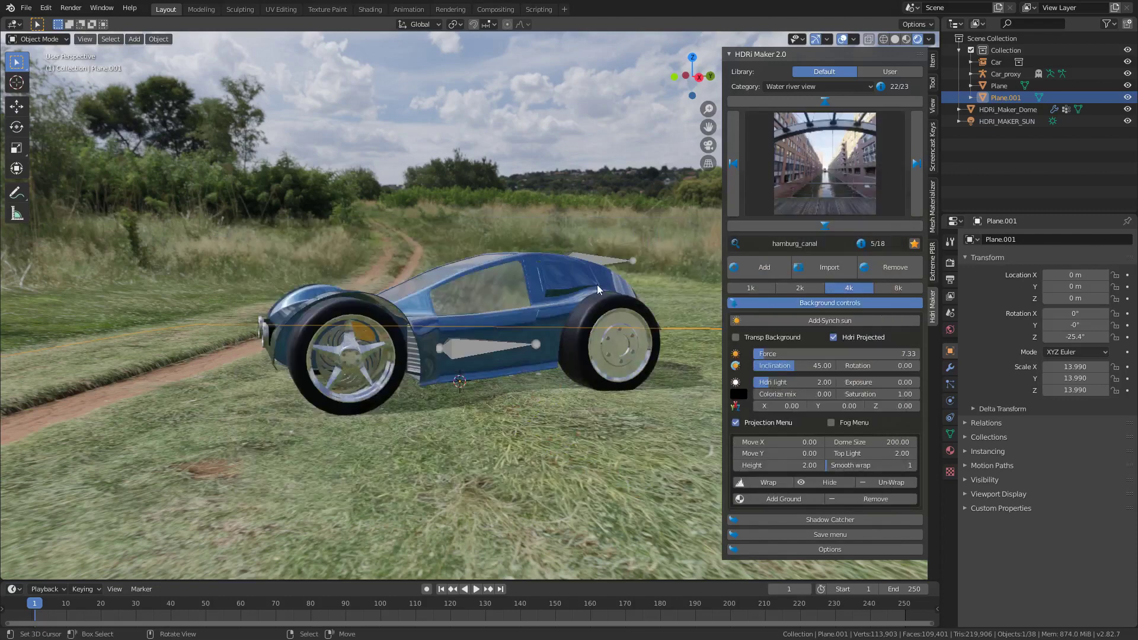
pyautogui.click(767, 272)
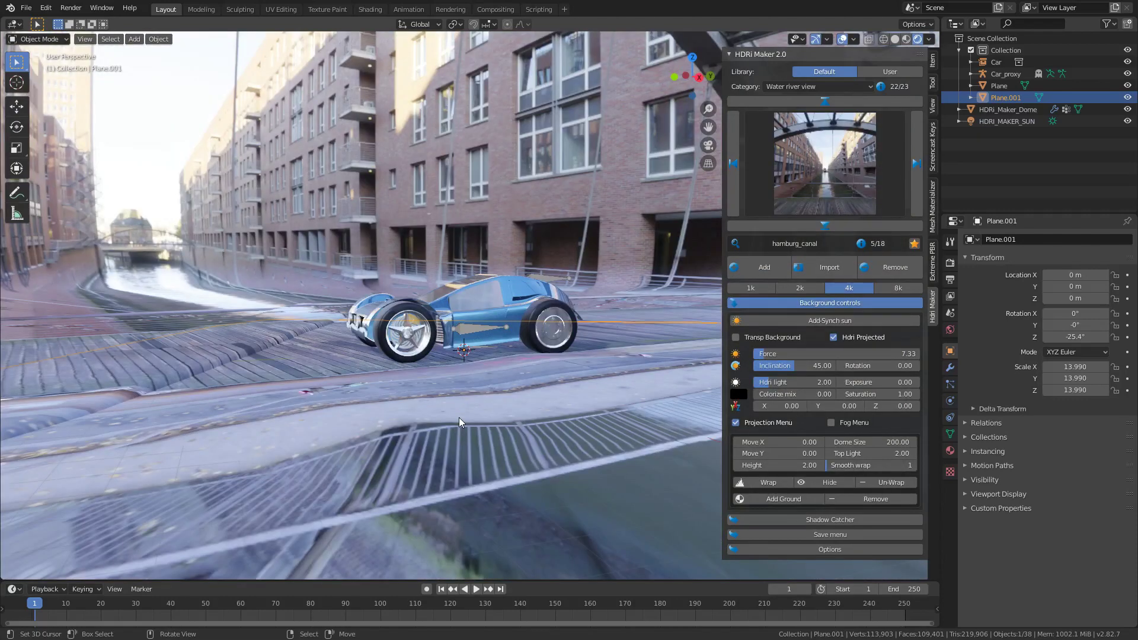
# - Delete the two ground planes so the car stands directly on the projected canal background
pyautogui.press('Delete')
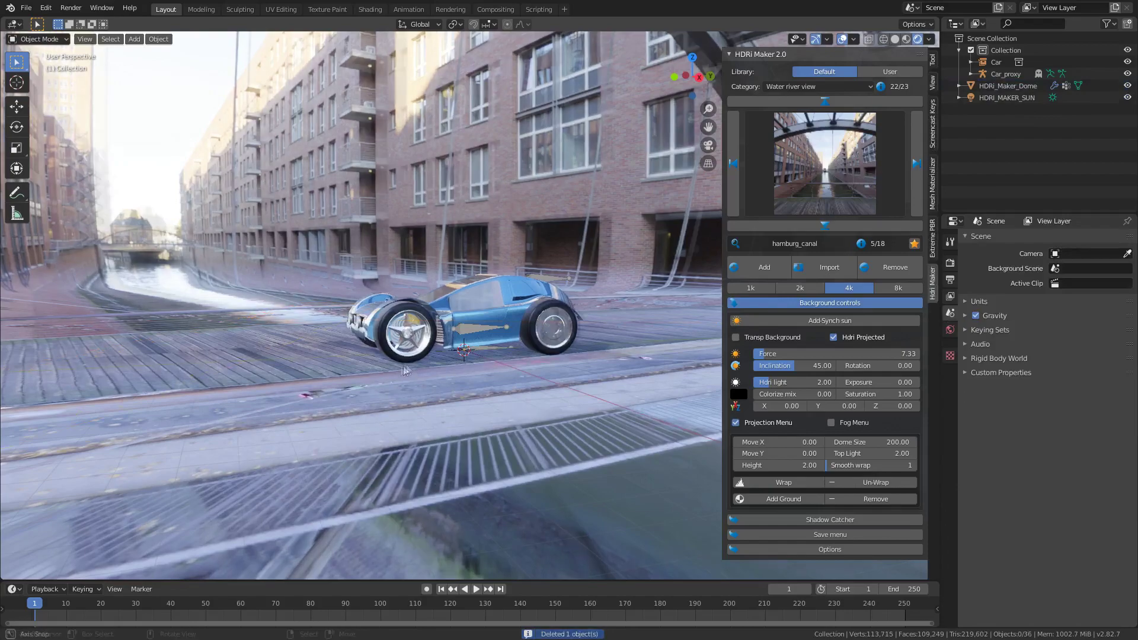
pyautogui.moveTo(208, 353); pyautogui.dragTo(429, 377, button='middle')
pyautogui.scroll(3, 418, 368)
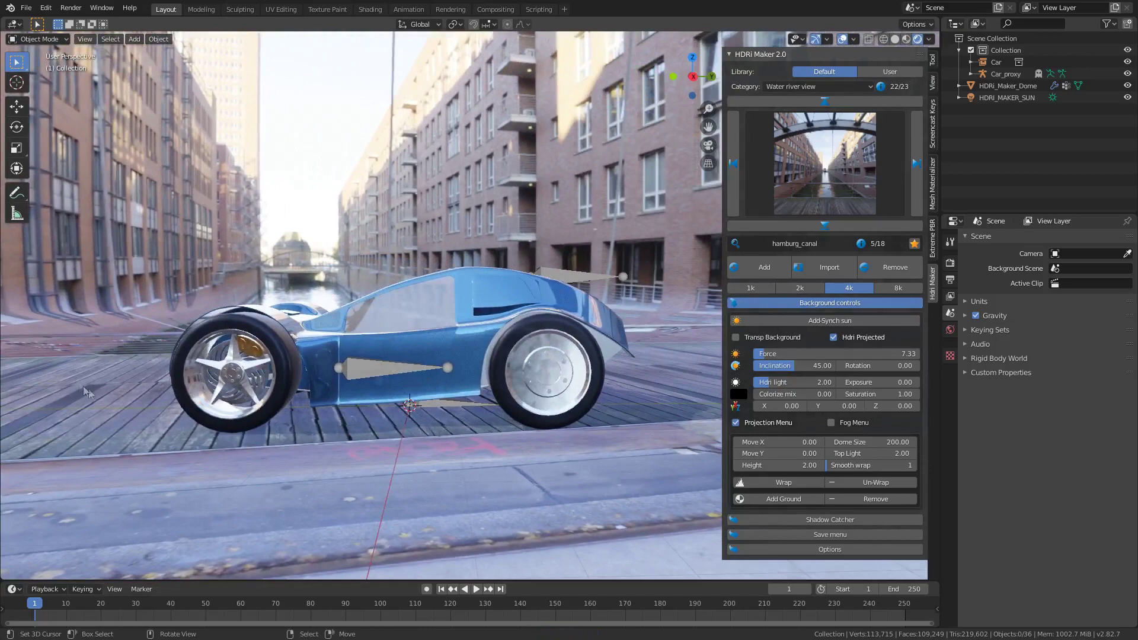
# - Replace the projected background with wobbly_bridge and look over the car placed on it
pyautogui.click(834, 339)
pyautogui.moveTo(550, 346); pyautogui.dragTo(469, 357, button='middle')
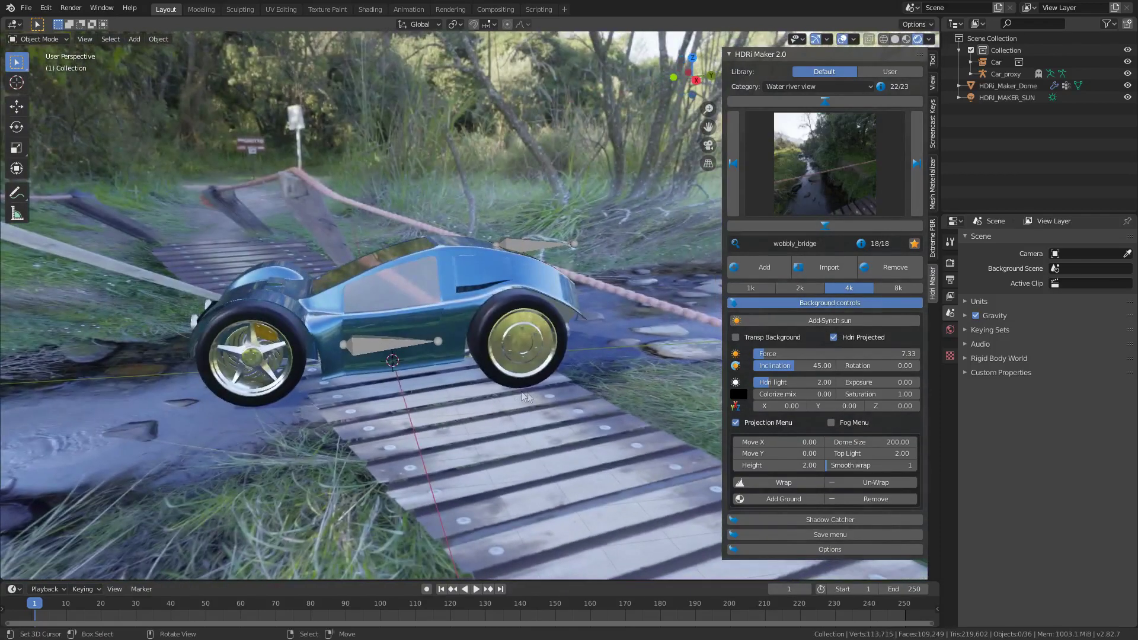
pyautogui.moveTo(523, 395); pyautogui.dragTo(573, 405, button='middle')
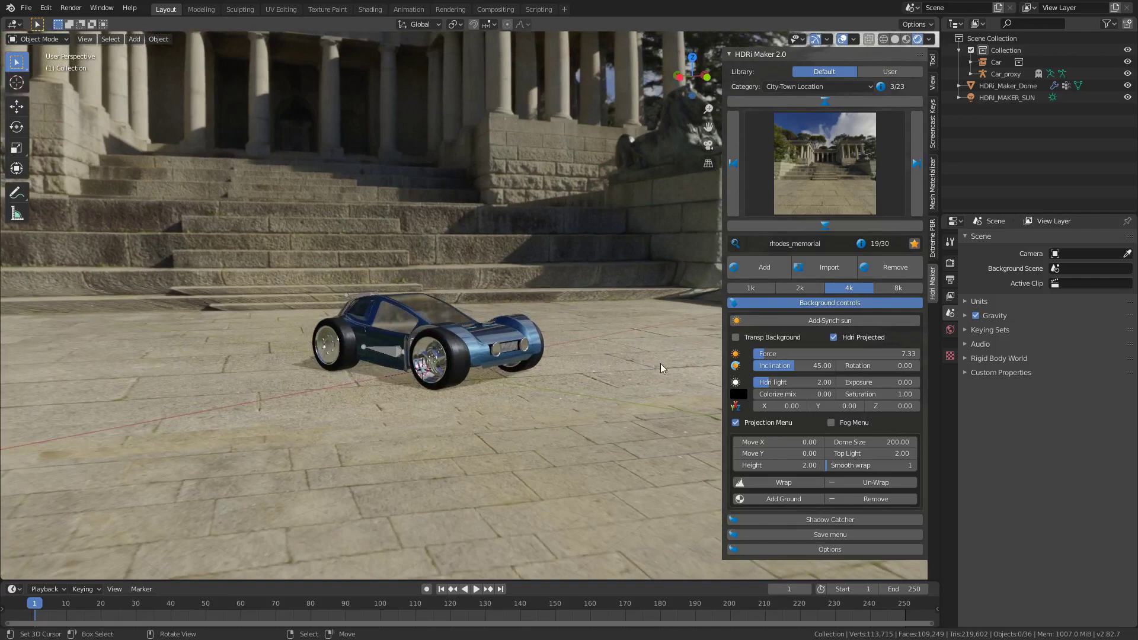
# - Set the projection Height to 4.55 for the rhodes_memorial background
pyautogui.moveTo(660, 363); pyautogui.dragTo(476, 359, button='middle')
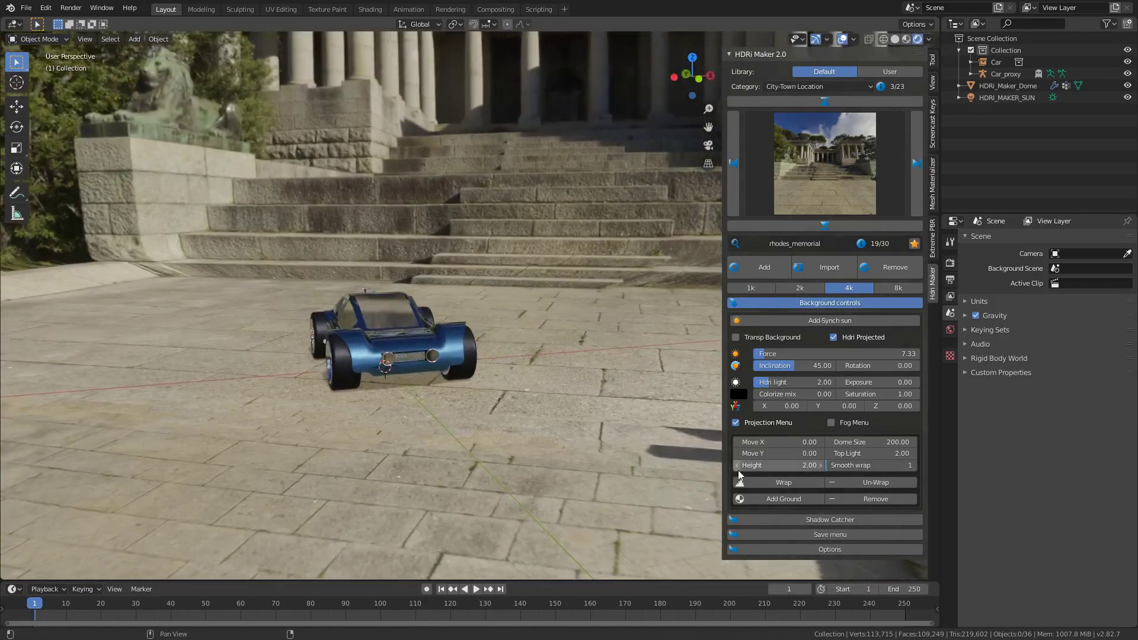
pyautogui.moveTo(767, 465); pyautogui.dragTo(939, 465)
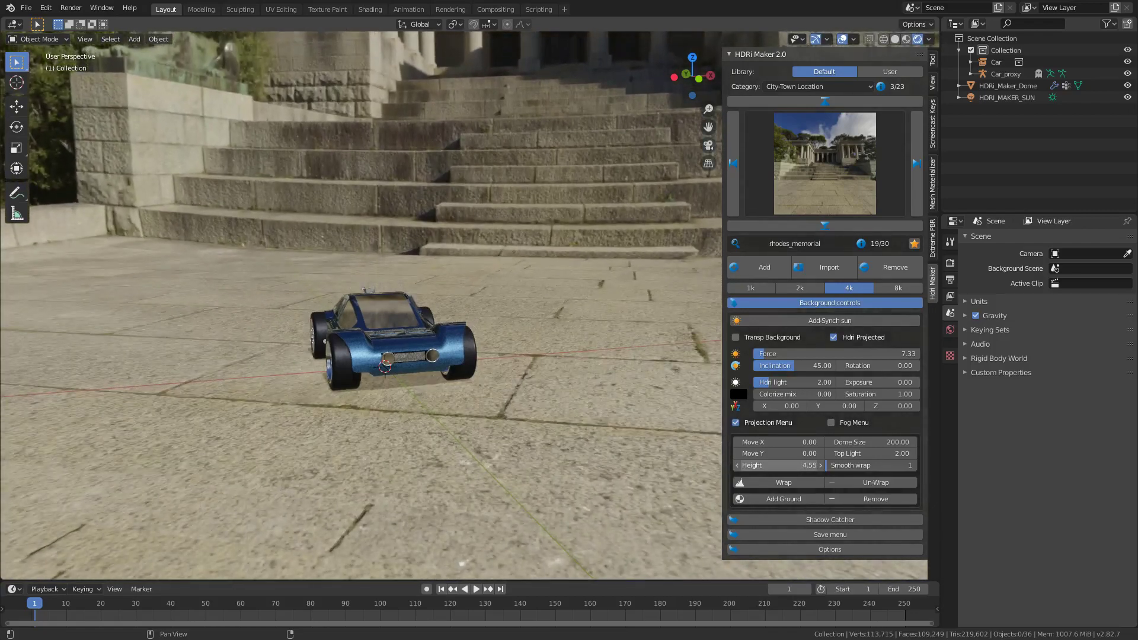
pyautogui.moveTo(491, 414); pyautogui.dragTo(456, 359, button='middle')
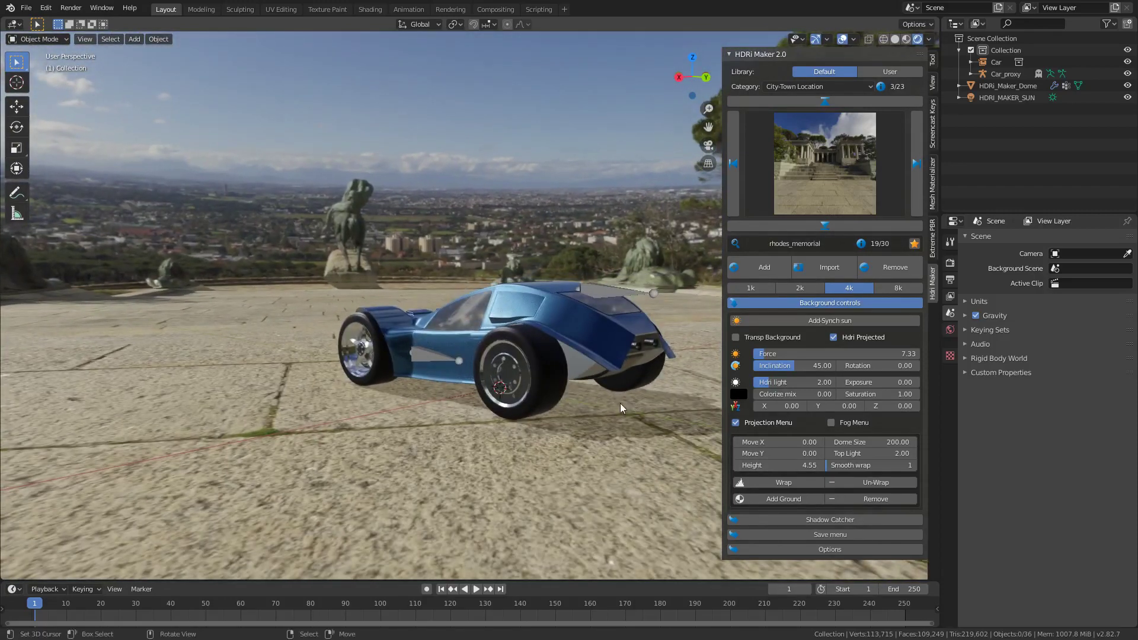
# - Set the projection's Top Light to 6.05 and its Dome Size to 204.11
pyautogui.moveTo(868, 454)
pyautogui.mouseDown()
pyautogui.moveTo(889, 453)
pyautogui.moveTo(873, 456)
pyautogui.moveTo(882, 443)
pyautogui.mouseUp()
pyautogui.scroll(-10, 533, 433)
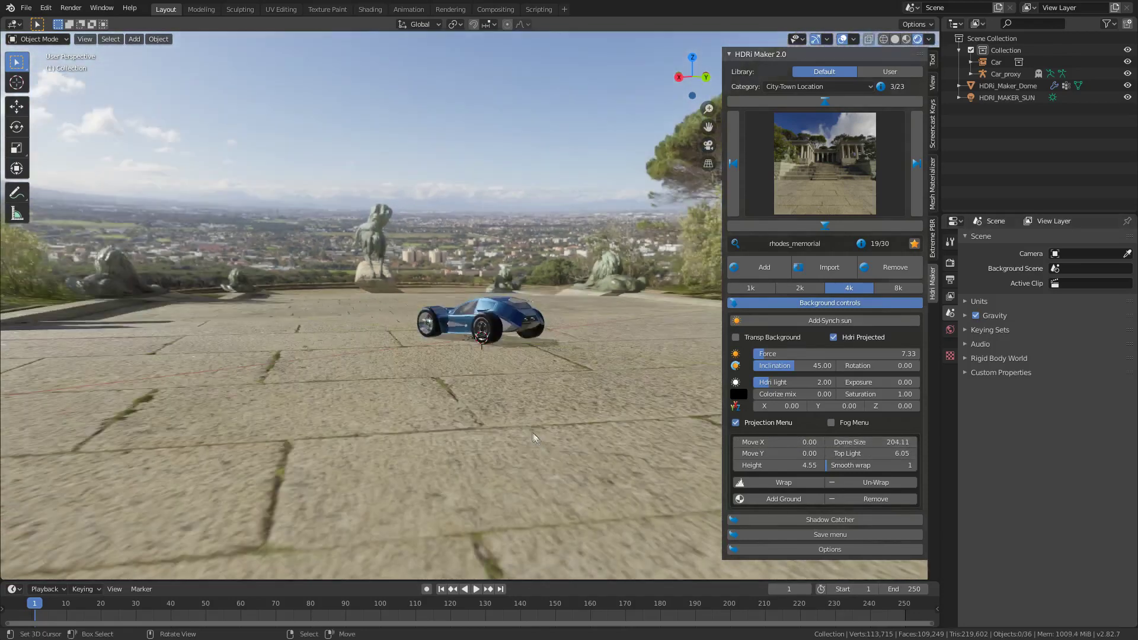
pyautogui.moveTo(509, 362); pyautogui.dragTo(438, 378, button='middle')
pyautogui.scroll(-8, 505, 382)
pyautogui.scroll(4, 477, 385)
pyautogui.moveTo(551, 345); pyautogui.dragTo(722, 182, button='middle')
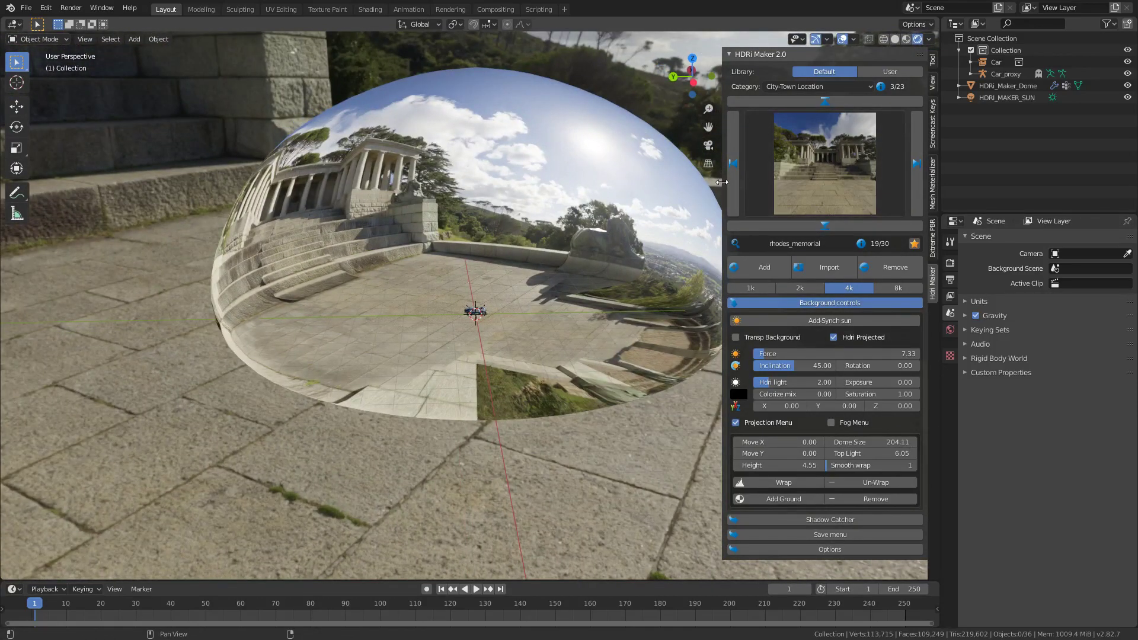